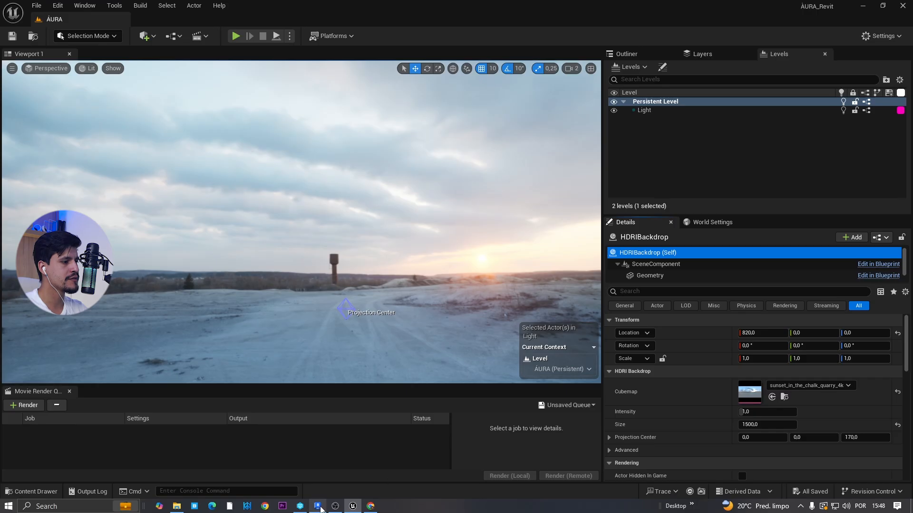
# Switch to the Datasmith Exporter Plugins page in Chrome and highlight the Revit 2024+ note under Autodesk Revit Exporter.
pyautogui.click(317, 506)
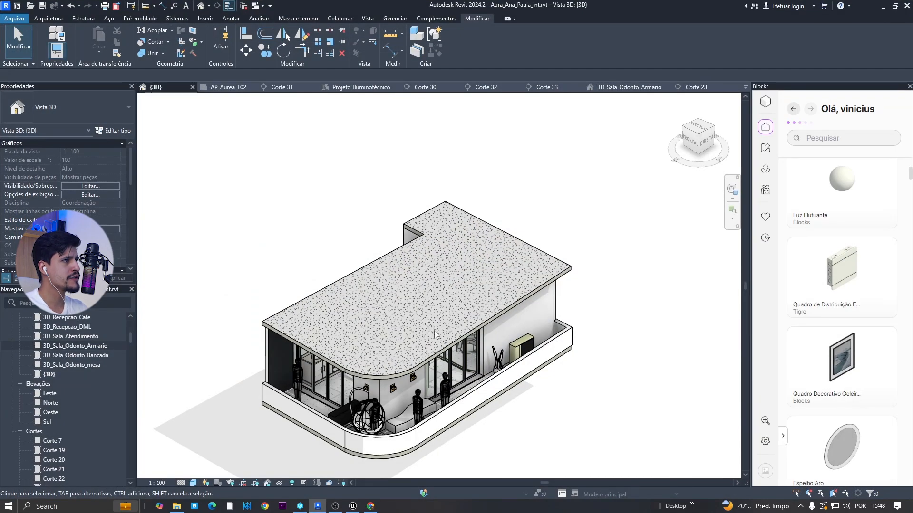
pyautogui.click(371, 506)
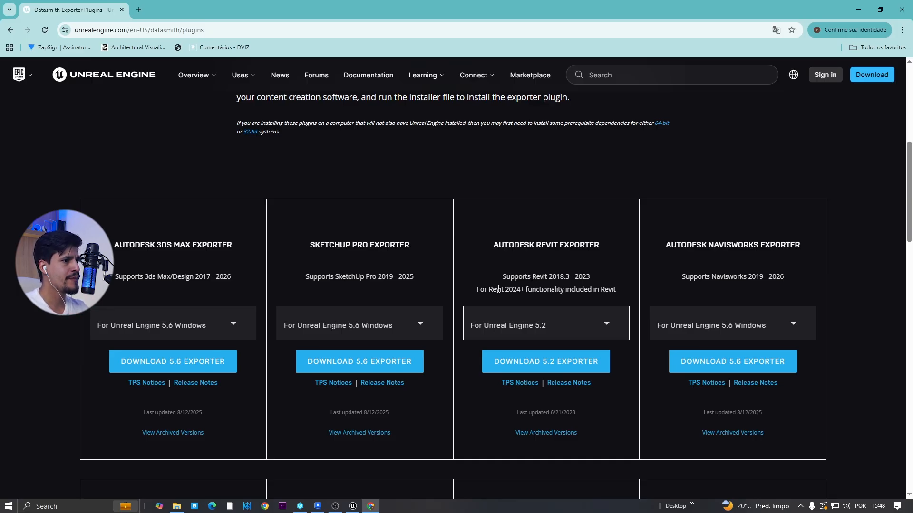
pyautogui.moveTo(477, 290); pyautogui.dragTo(520, 291)
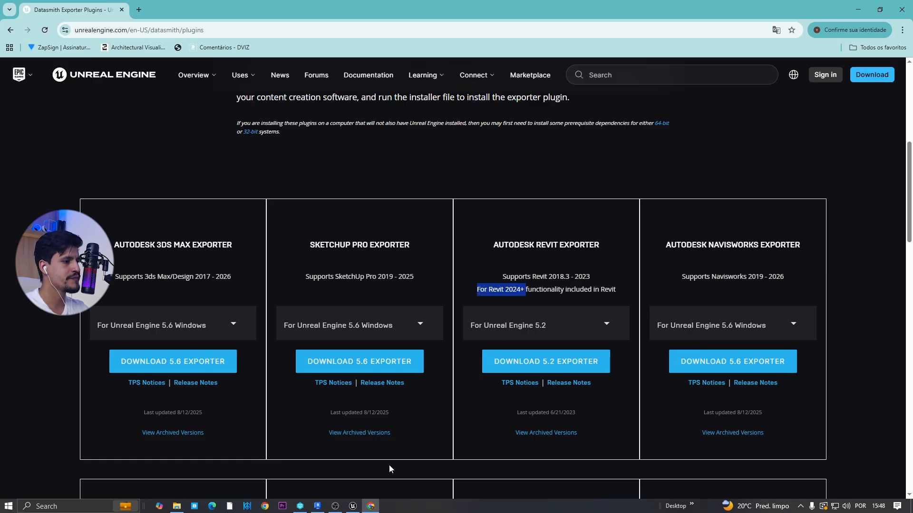
# Switch to Revit and show the built-in Twinmotion and Datasmith export commands.
pyautogui.click(376, 507)
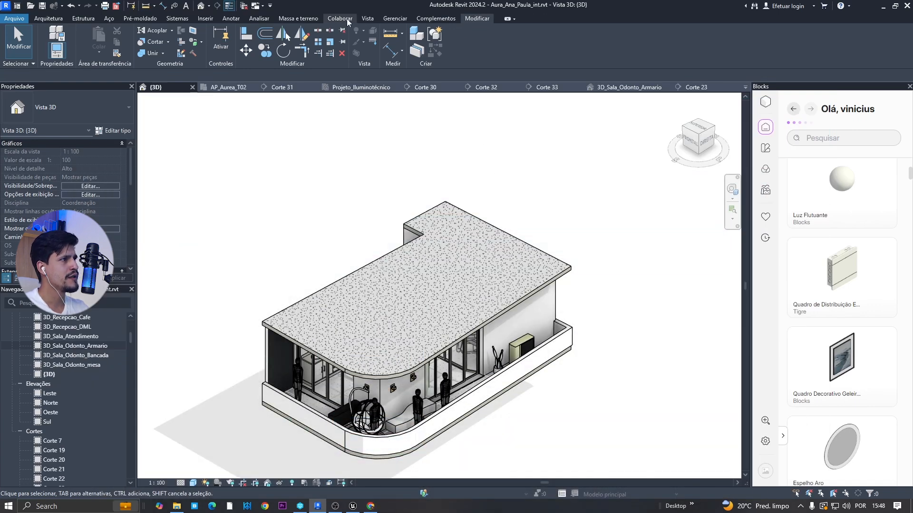
pyautogui.click(366, 19)
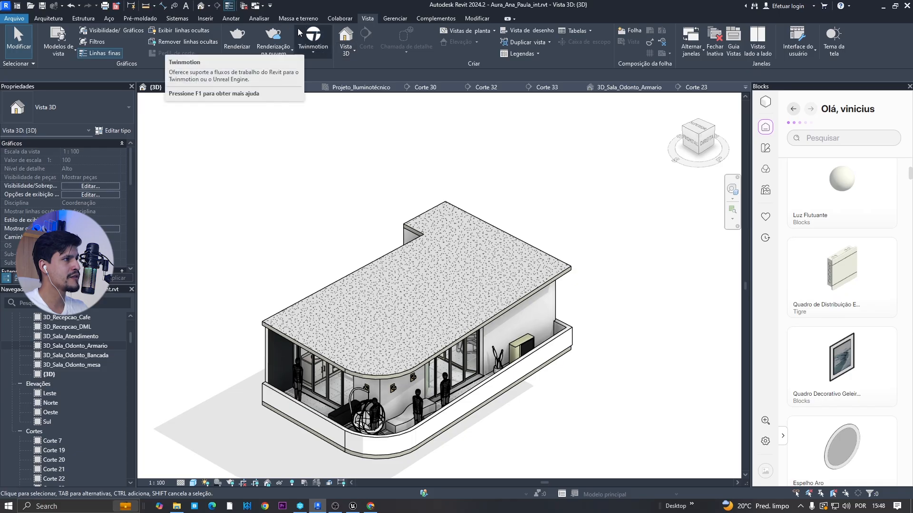
pyautogui.click(314, 52)
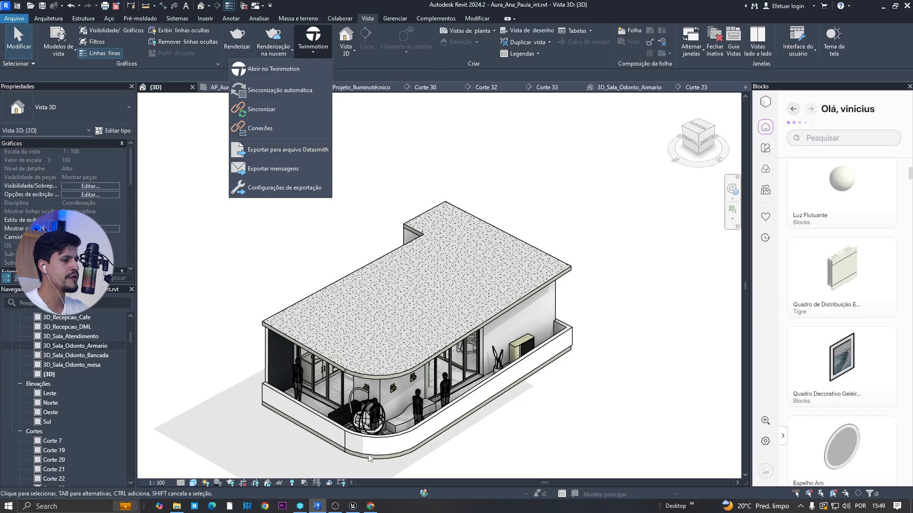
# Return to the plugins page in Chrome and highlight "2024" in the Autodesk Revit Exporter note.
pyautogui.click(371, 507)
pyautogui.click(504, 291)
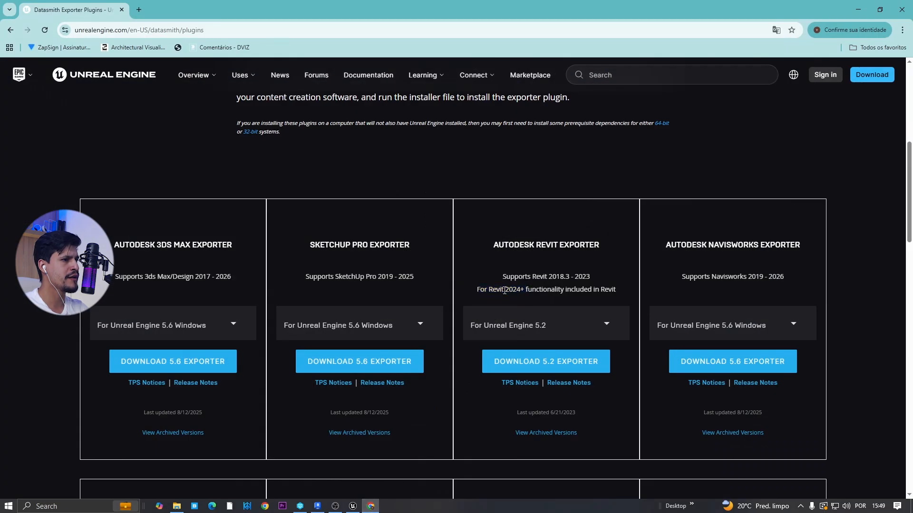
pyautogui.moveTo(506, 291); pyautogui.dragTo(520, 289)
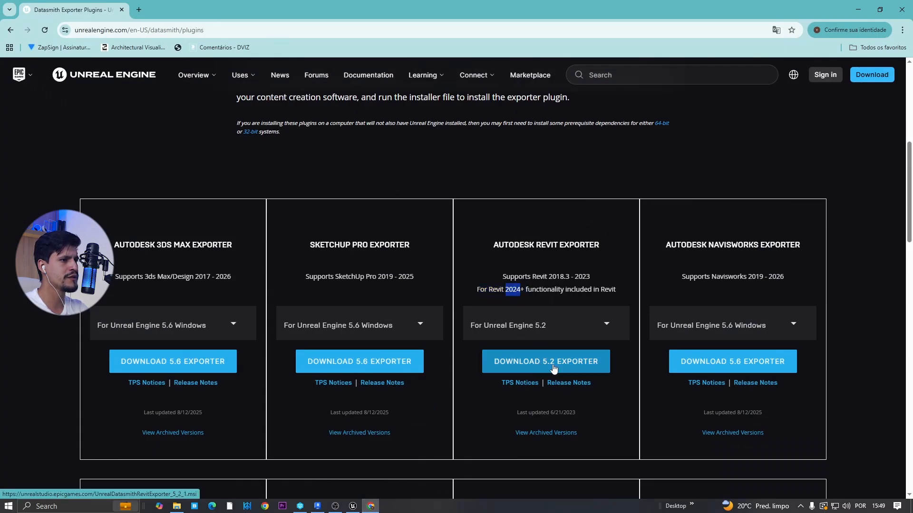
# Check which Unreal Engine versions are offered for the current Autodesk Revit Exporter.
pyautogui.scroll(-1, 566, 302)
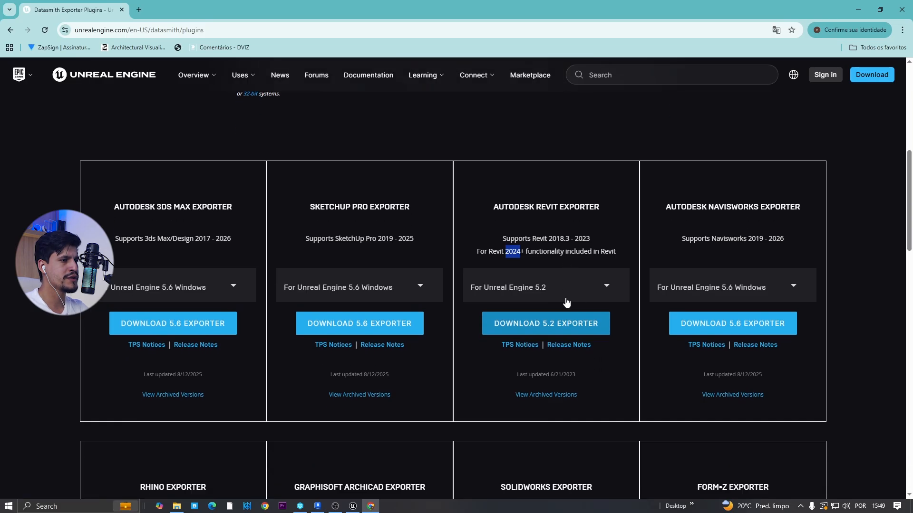
pyautogui.click(580, 280)
pyautogui.click(563, 278)
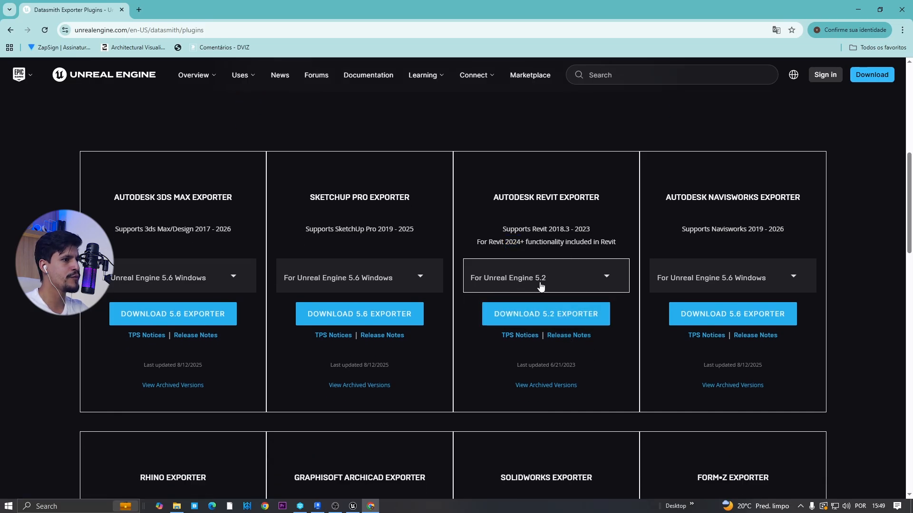
pyautogui.click(565, 231)
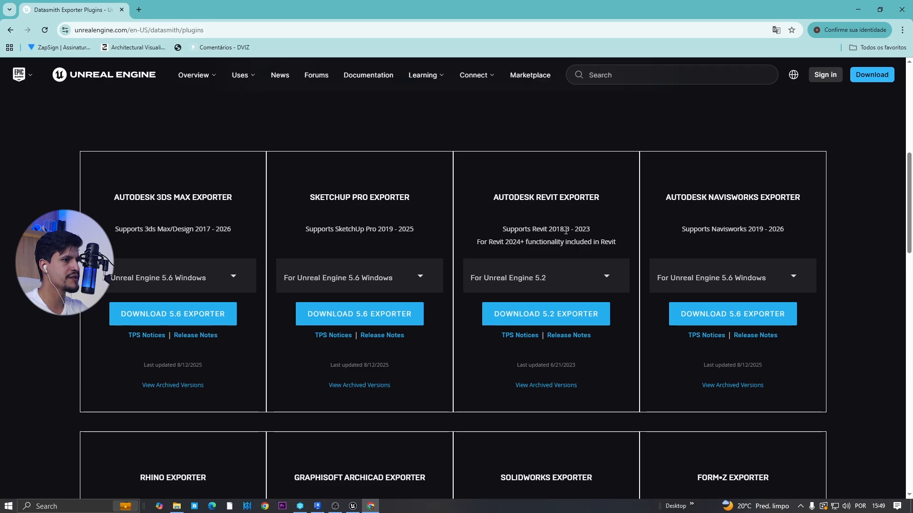
pyautogui.click(545, 279)
pyautogui.click(551, 311)
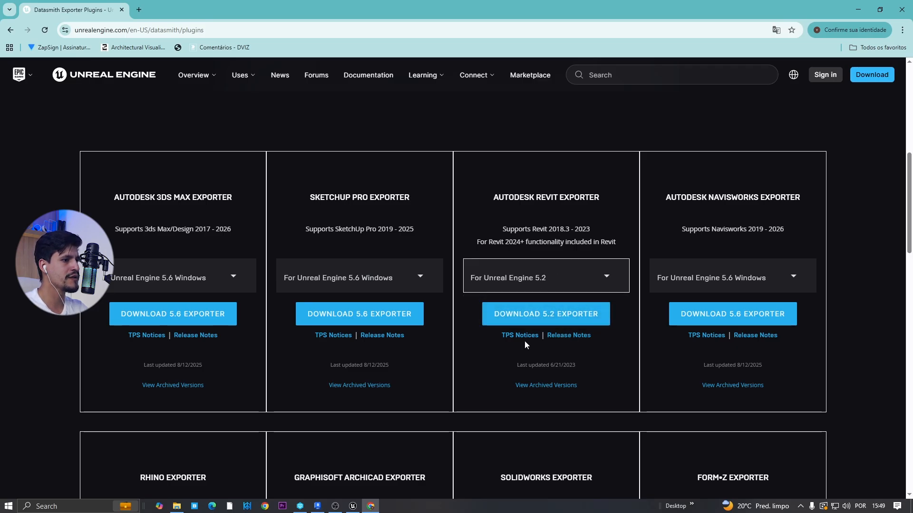
# Browse the Unreal Engine versions among the archived Autodesk Revit exporters and return to the latest version.
pyautogui.click(555, 386)
pyautogui.click(547, 282)
pyautogui.scroll(-1, 557, 348)
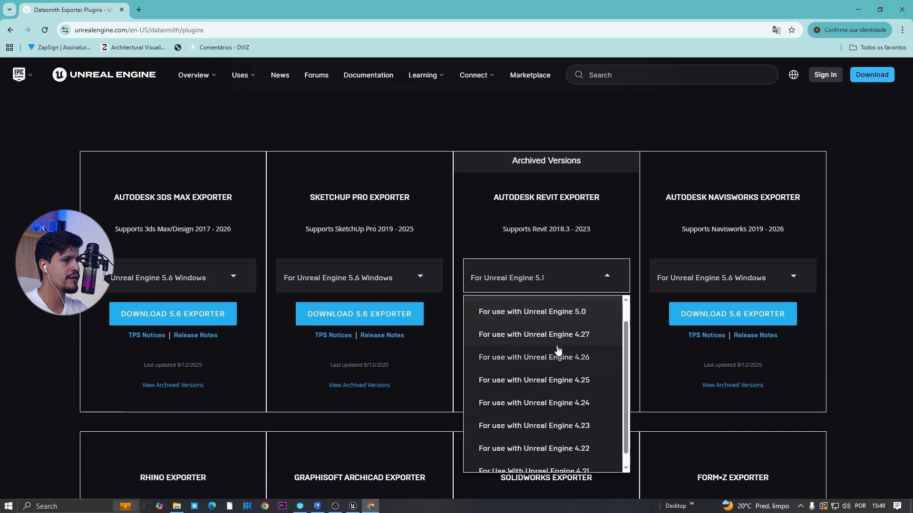
pyautogui.scroll(1, 556, 345)
pyautogui.click(544, 311)
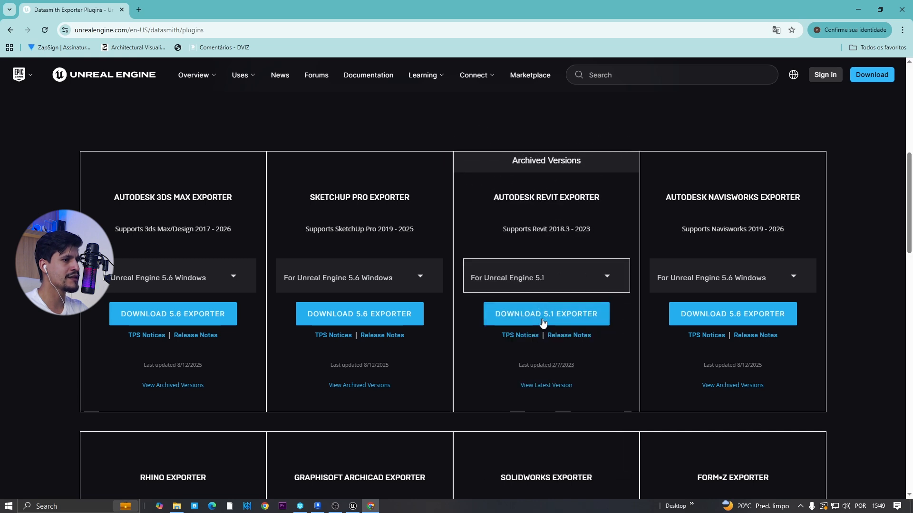
pyautogui.click(549, 385)
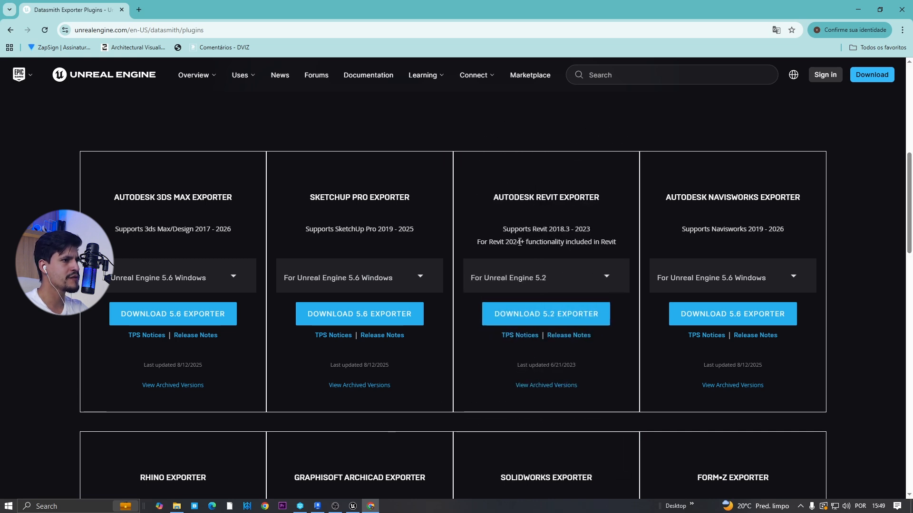
# Highlight the supported Revit ranges 2024+ and 2018.3 - 2023 and show the exporter's Unreal Engine version choices.
pyautogui.moveTo(505, 239); pyautogui.dragTo(518, 239)
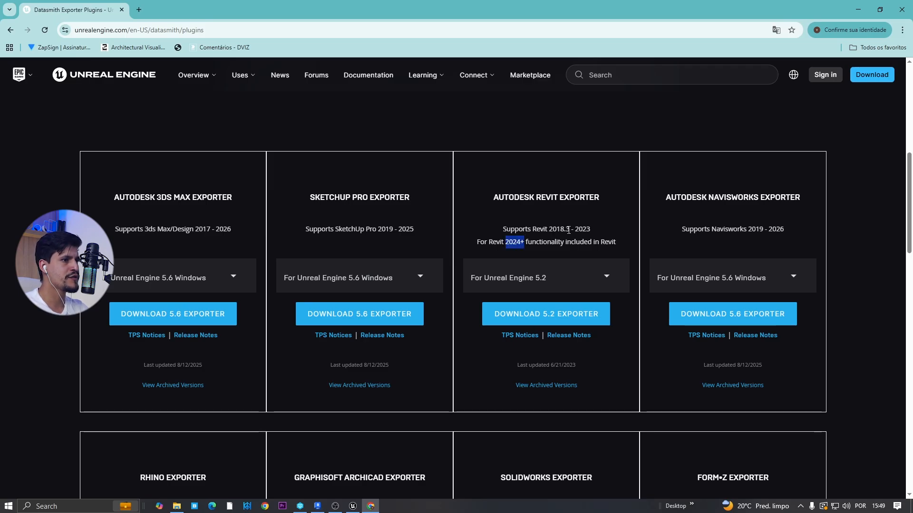
pyautogui.moveTo(590, 230); pyautogui.dragTo(549, 231)
pyautogui.click(531, 286)
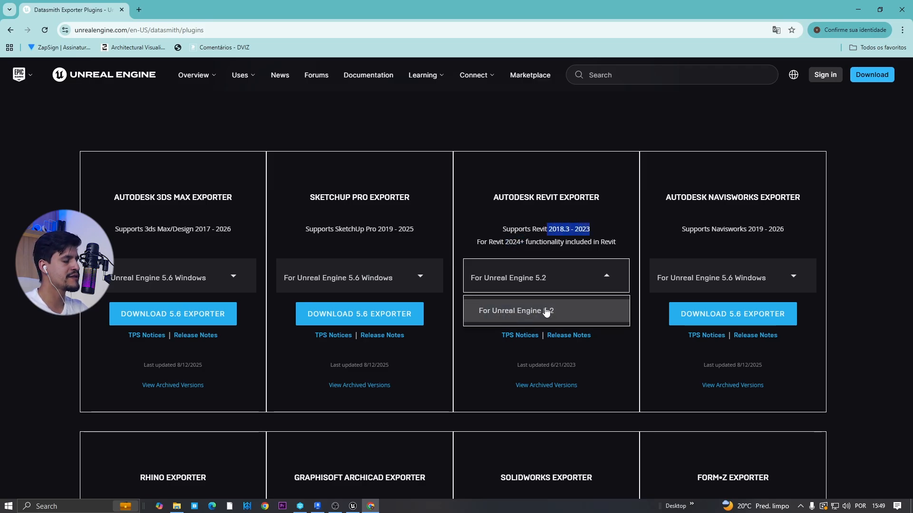
# Switch to Revit, review the Datasmith export settings and close them without changes.
pyautogui.click(371, 506)
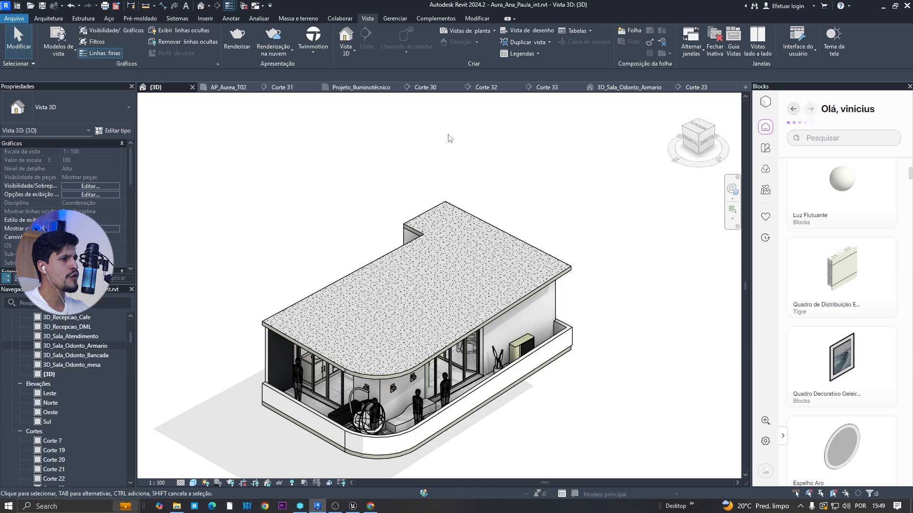
pyautogui.moveTo(483, 166)
pyautogui.mouseDown(button='middle')
pyautogui.moveTo(502, 161)
pyautogui.moveTo(495, 151)
pyautogui.moveTo(485, 155)
pyautogui.mouseUp(button='middle')
pyautogui.click(309, 52)
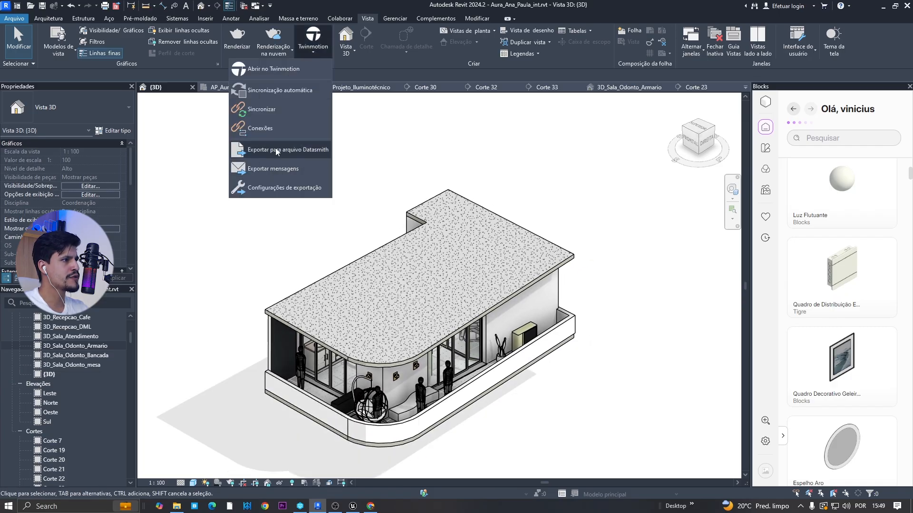
pyautogui.click(276, 190)
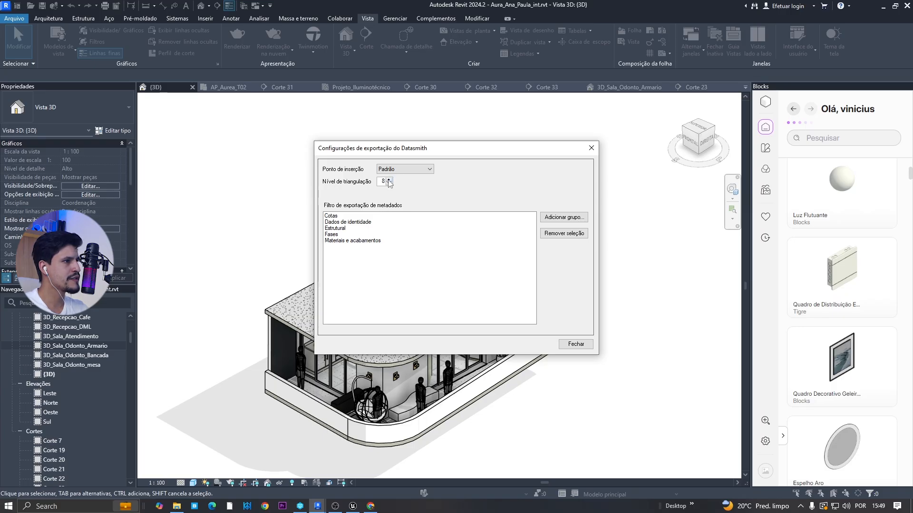
pyautogui.click(592, 147)
# Temporarily hide the roof slab and the plaster ceiling beneath it in the 3D view.
pyautogui.scroll(5, 547, 236)
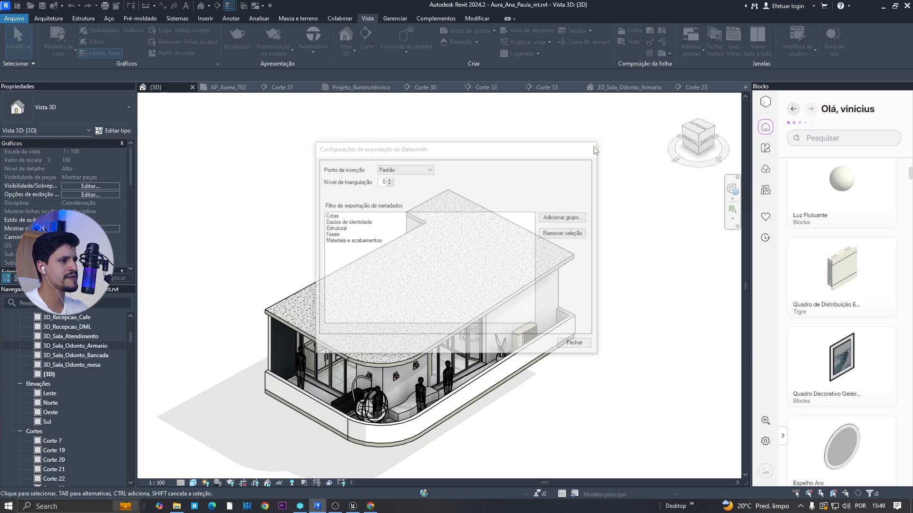
pyautogui.click(543, 236)
pyautogui.press('h')
pyautogui.press('h')
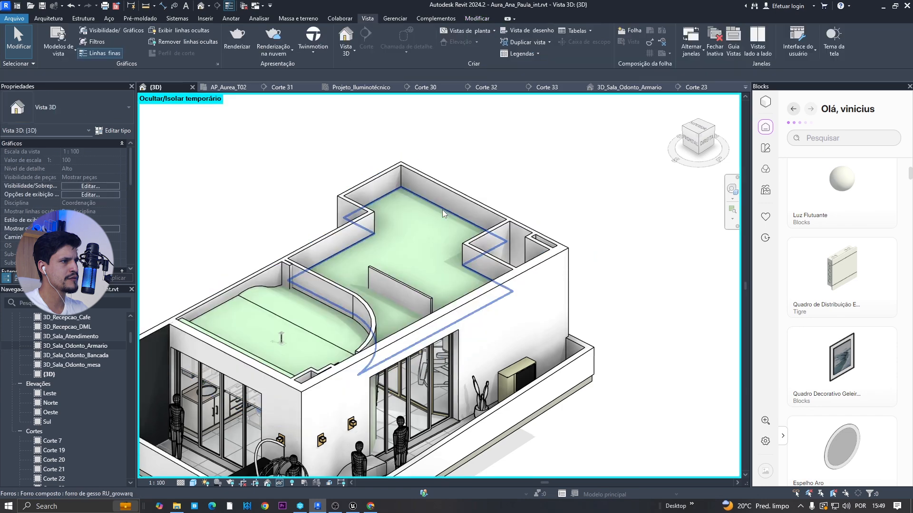
pyautogui.click(442, 210)
pyautogui.press('h')
pyautogui.press('h')
# Inspect the ÁURA model text on the reception's back wall up close.
pyautogui.scroll(3, 461, 245)
pyautogui.scroll(4, 464, 250)
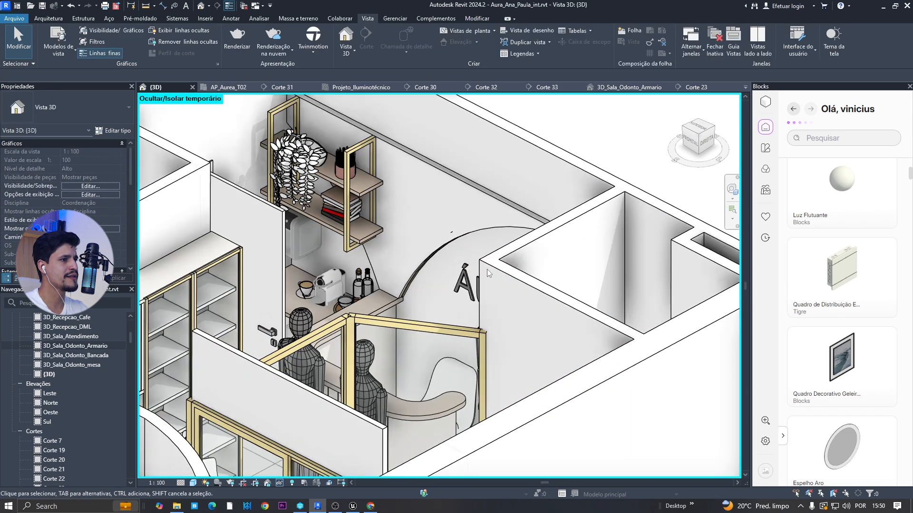
pyautogui.click(486, 292)
pyautogui.keyDown('shift'); pyautogui.moveTo(486, 292); pyautogui.dragTo(579, 320, button='middle'); pyautogui.keyUp('shift')
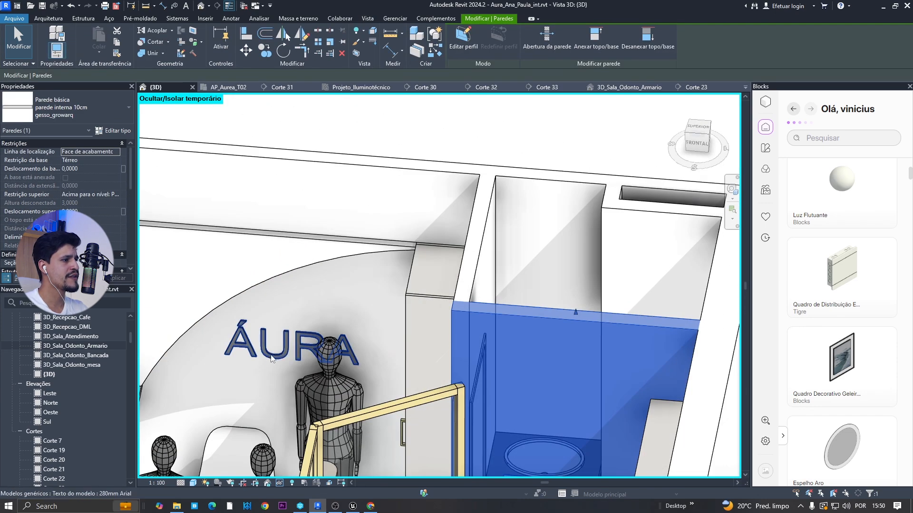
pyautogui.moveTo(270, 359); pyautogui.dragTo(308, 337, button='middle')
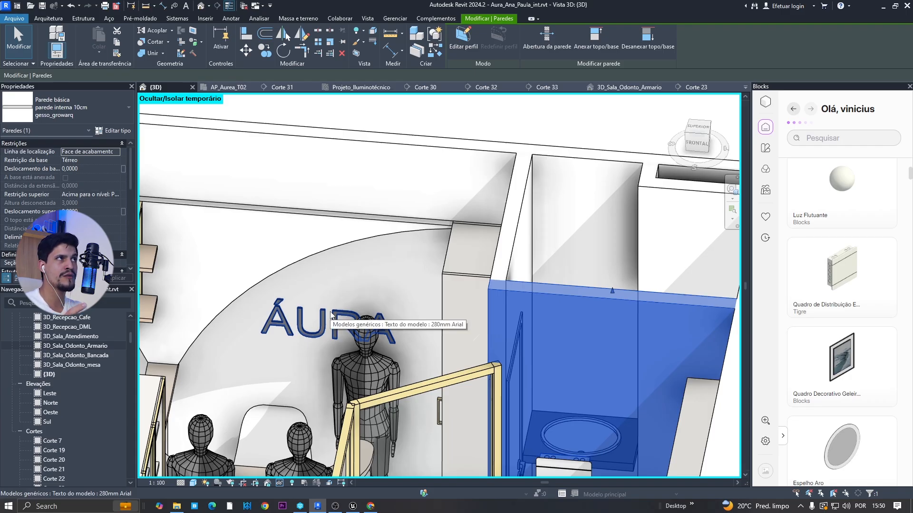
# Reset the temporary hide in the 3D view to restore the roof and ceiling.
pyautogui.click(406, 150)
pyautogui.press('h')
pyautogui.press('r')
# Set the triangulation level in the Datasmith export settings to 15.
pyautogui.click(313, 55)
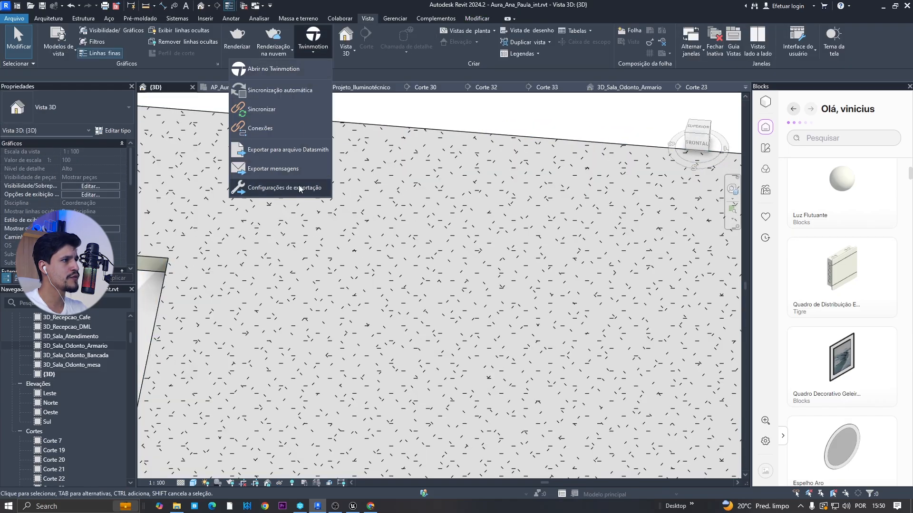
pyautogui.click(298, 185)
pyautogui.click(389, 180)
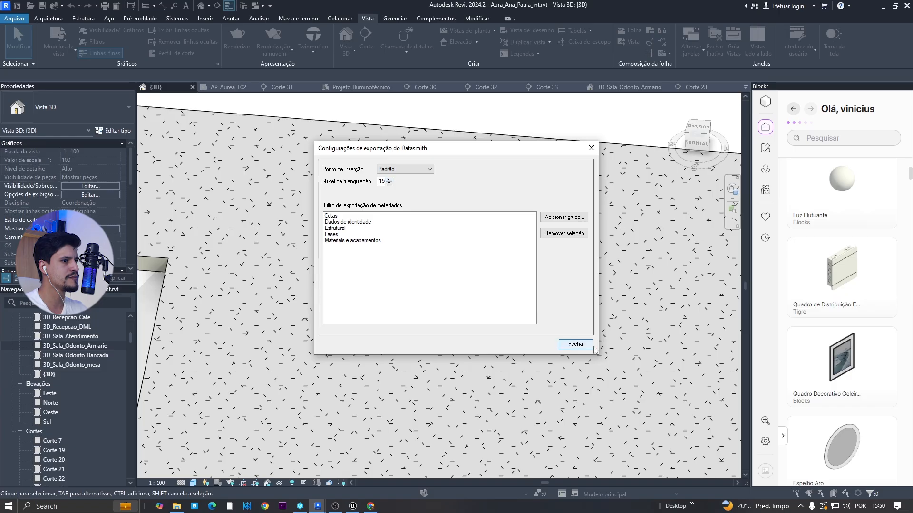
pyautogui.click(576, 344)
# Reopen the Datasmith export settings to check them, then close them.
pyautogui.click(314, 53)
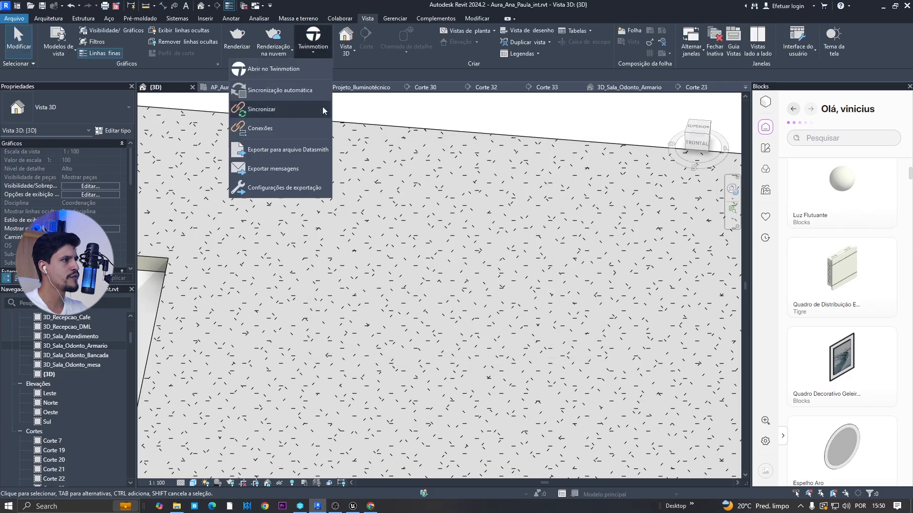
pyautogui.click(290, 187)
pyautogui.click(590, 149)
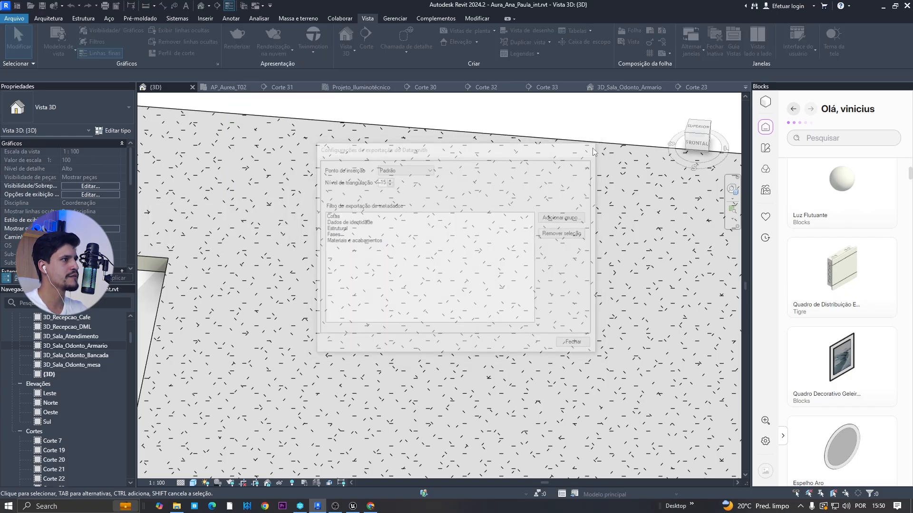
# Show the command for exporting to a Datasmith file, dismiss it and view the whole building in 3D.
pyautogui.click(309, 53)
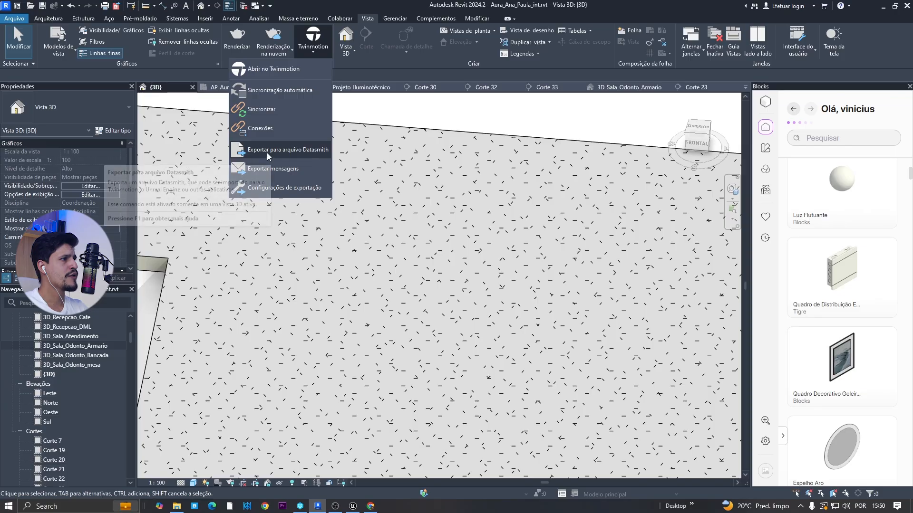
pyautogui.scroll(-2, 473, 197)
pyautogui.click(472, 147)
pyautogui.scroll(-2, 497, 207)
pyautogui.moveTo(538, 317); pyautogui.dragTo(430, 252, button='middle')
pyautogui.moveTo(400, 190); pyautogui.dragTo(454, 197, button='middle')
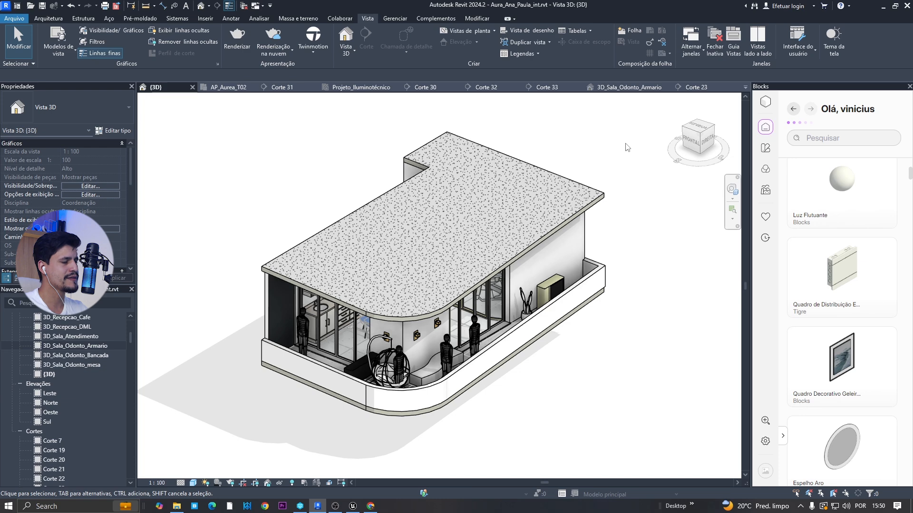
# Open the 3D_Corredor_Armario view and show the Datasmith export commands for it.
pyautogui.scroll(2, 82, 346)
pyautogui.doubleClick(78, 337)
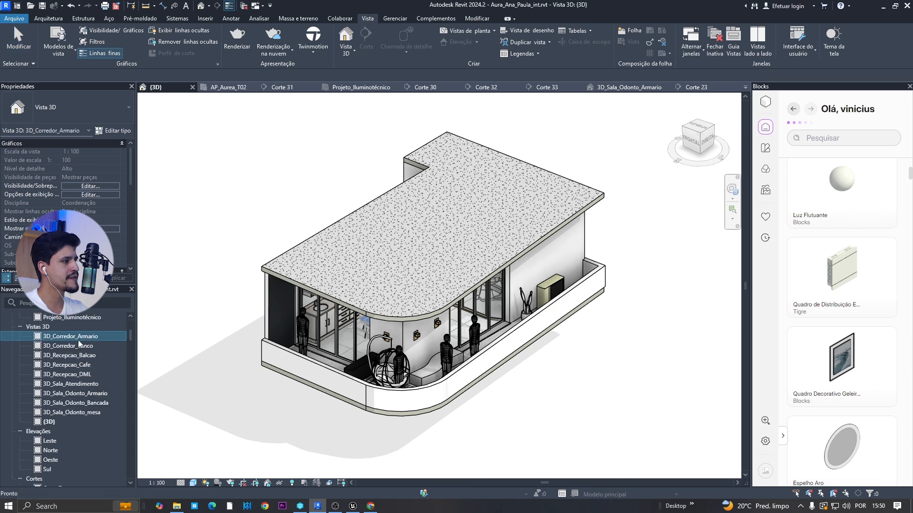
pyautogui.moveTo(652, 301)
pyautogui.keyDown('shift'); pyautogui.mouseDown(button='middle')
pyautogui.moveTo(664, 297)
pyautogui.moveTo(654, 290)
pyautogui.mouseUp(button='middle'); pyautogui.keyUp('shift')
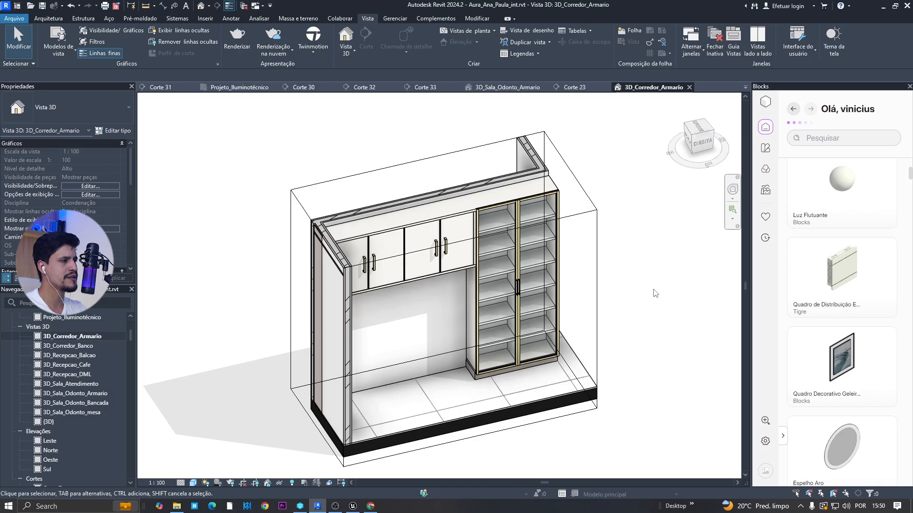
pyautogui.click(312, 45)
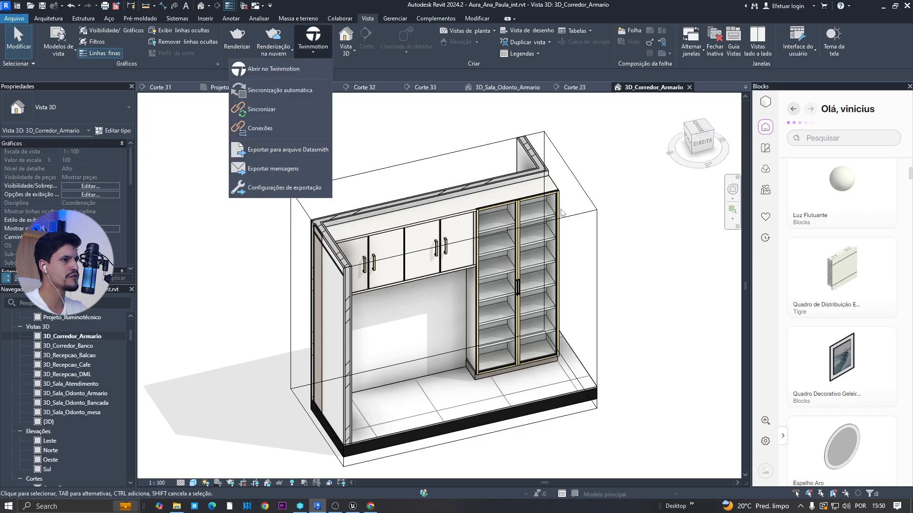
pyautogui.click(478, 174)
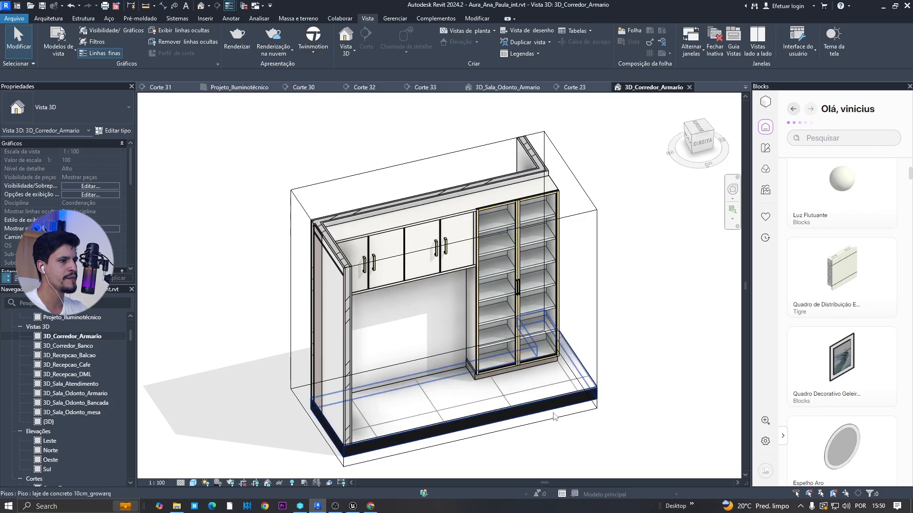
# Leave the 3D_Corredor_Armario view and open the {3D} view showing the whole building.
pyautogui.scroll(1, 538, 411)
pyautogui.keyDown('shift'); pyautogui.moveTo(549, 400); pyautogui.dragTo(543, 398, button='middle'); pyautogui.keyUp('shift')
pyautogui.scroll(1, 543, 397)
pyautogui.scroll(-3, 571, 380)
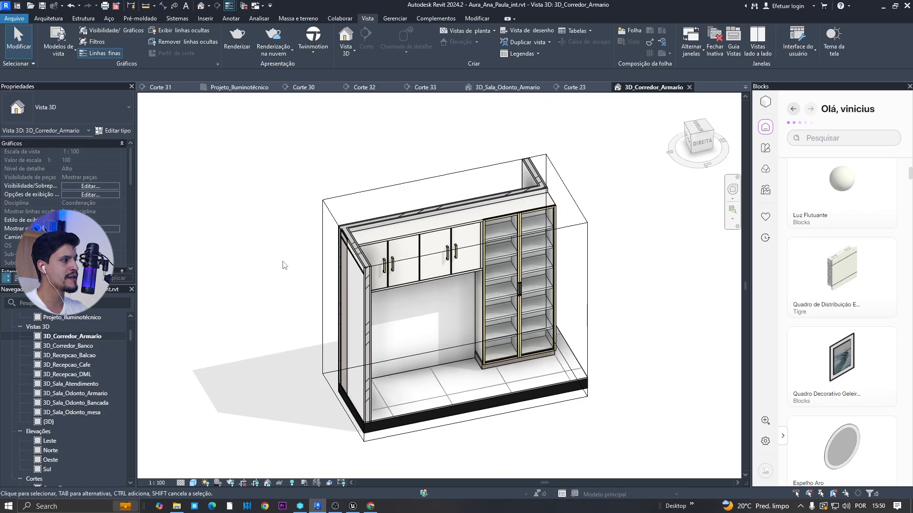
pyautogui.doubleClick(56, 422)
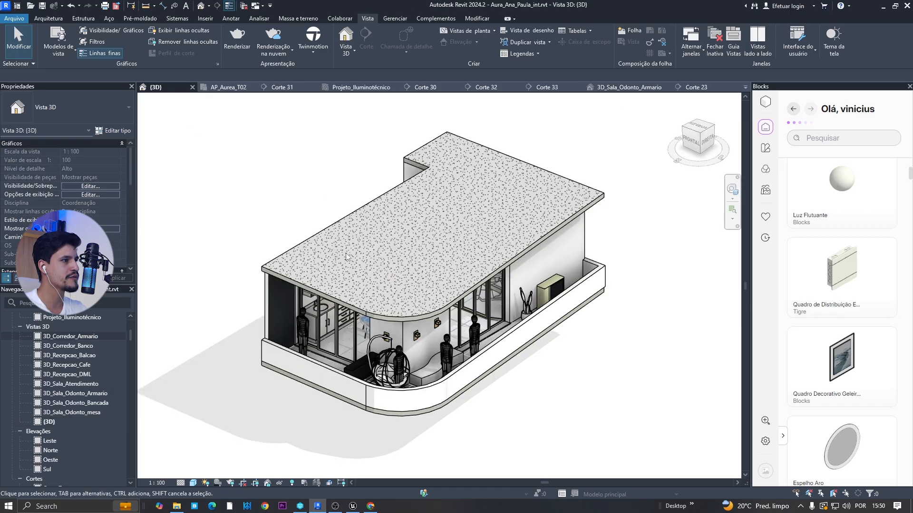
# Duplicate the {3D} view and rename the copy as 3D_Unreal.
pyautogui.scroll(-2, 51, 412)
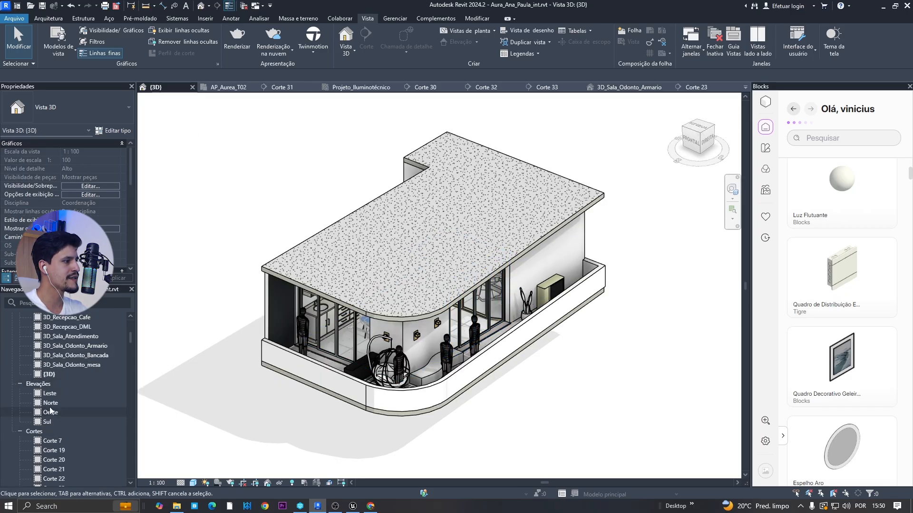
pyautogui.rightClick(50, 375)
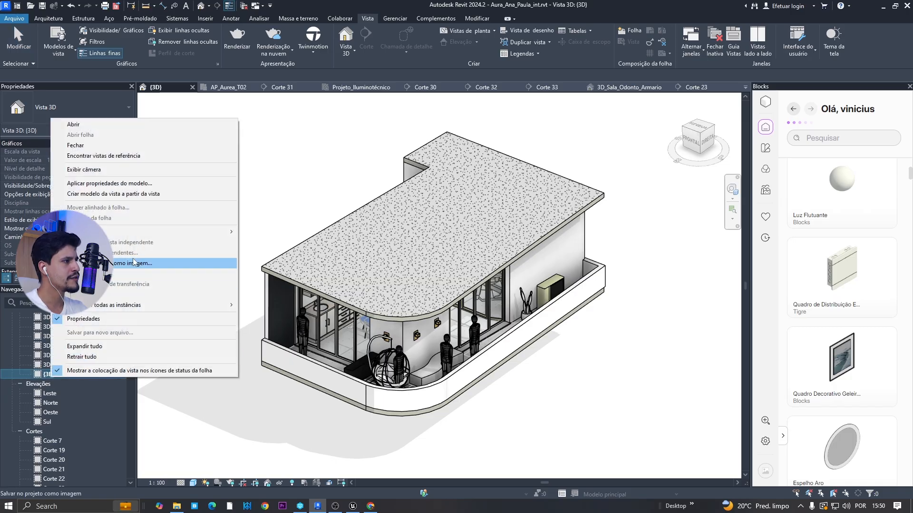
pyautogui.moveTo(190, 232)
pyautogui.click(259, 231)
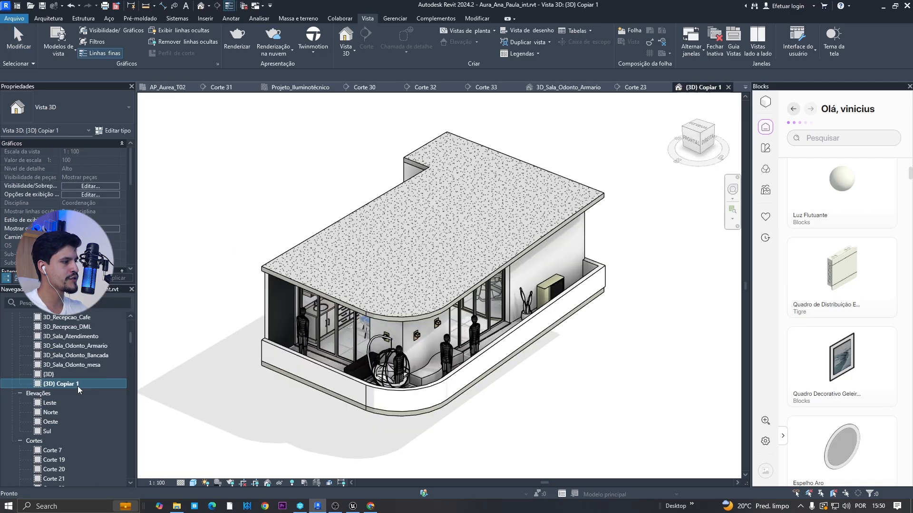
pyautogui.doubleClick(78, 385)
pyautogui.write('3D_D')
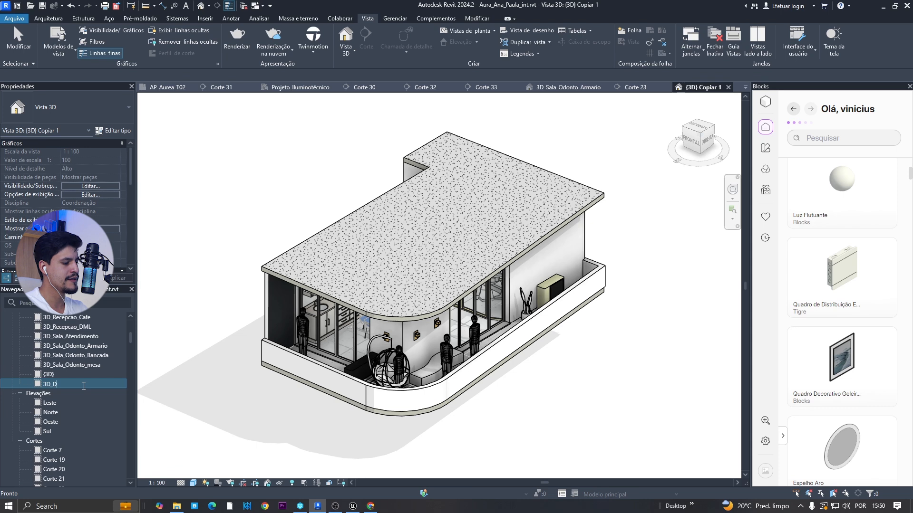
pyautogui.press('BackSpace')
pyautogui.write('Unreal')
pyautogui.press('Return')
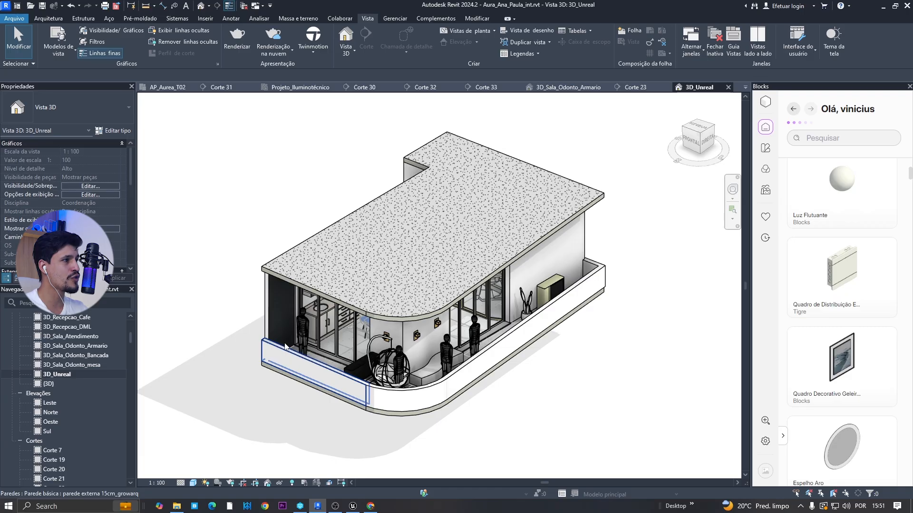
pyautogui.moveTo(457, 162); pyautogui.dragTo(486, 174, button='middle')
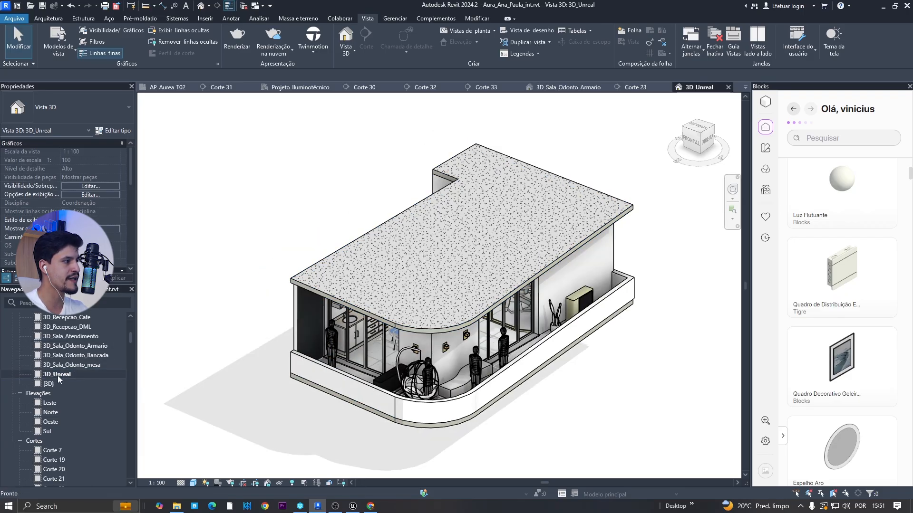
pyautogui.click(379, 321)
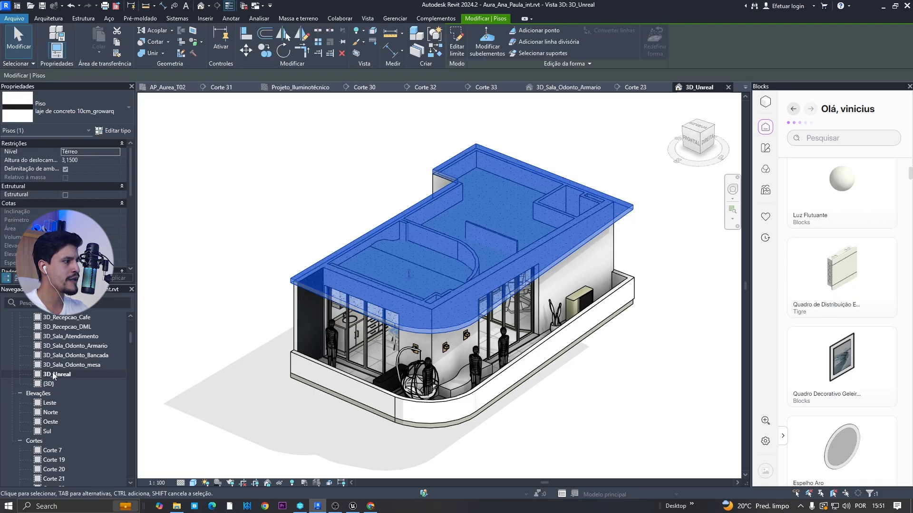
pyautogui.click(627, 351)
pyautogui.moveTo(608, 350); pyautogui.dragTo(590, 369, button='middle')
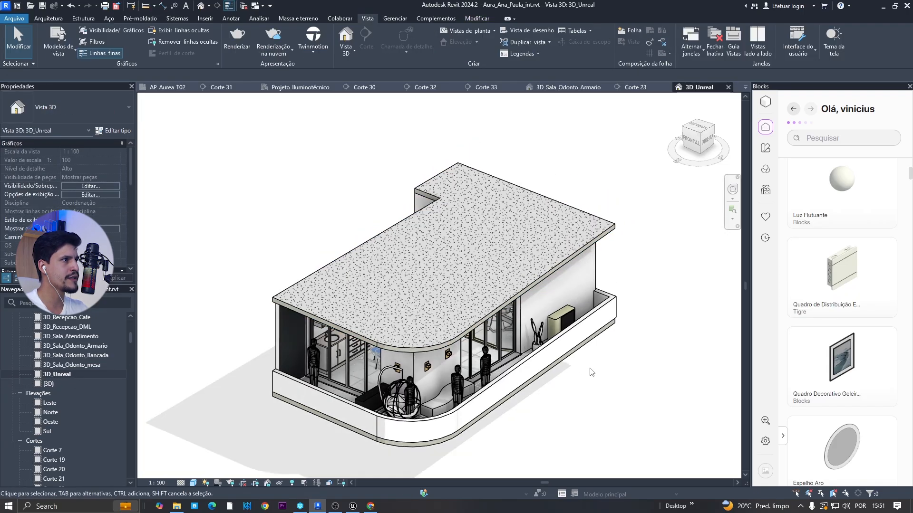
pyautogui.click(307, 52)
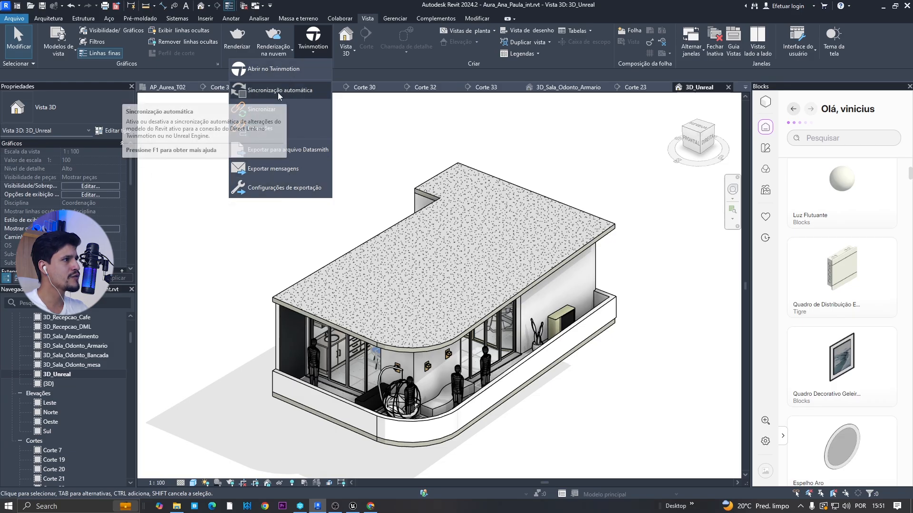
pyautogui.click(425, 188)
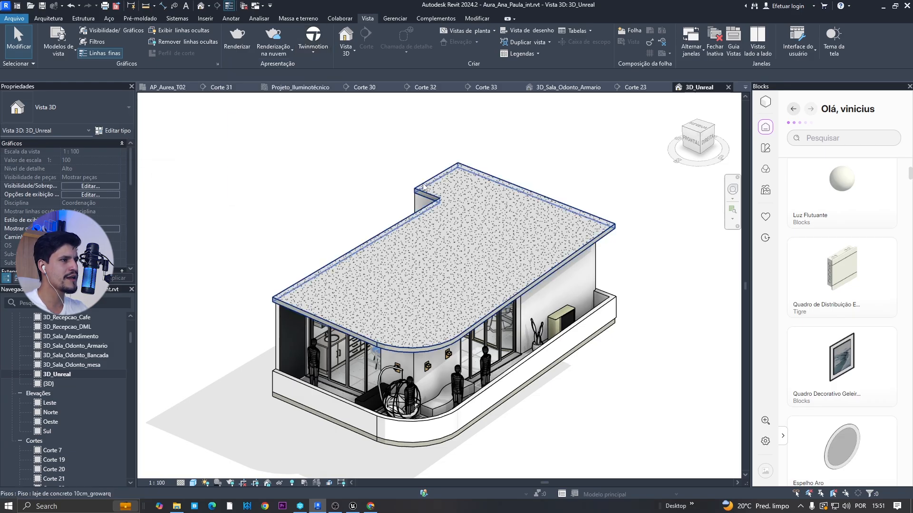
pyautogui.click(423, 187)
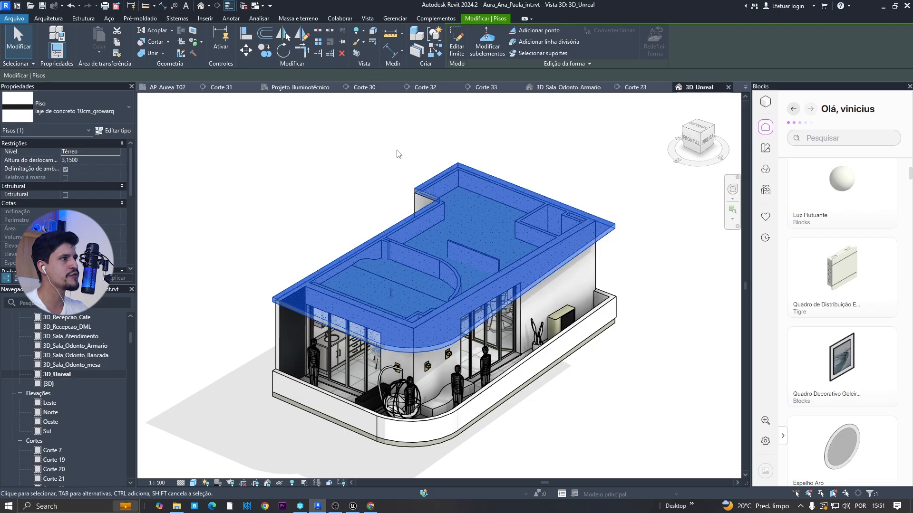
pyautogui.click(375, 169)
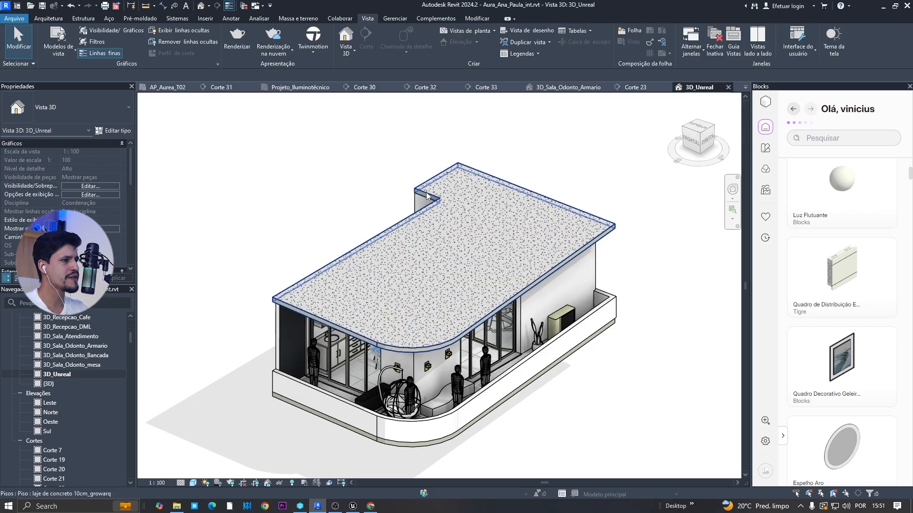
pyautogui.click(475, 181)
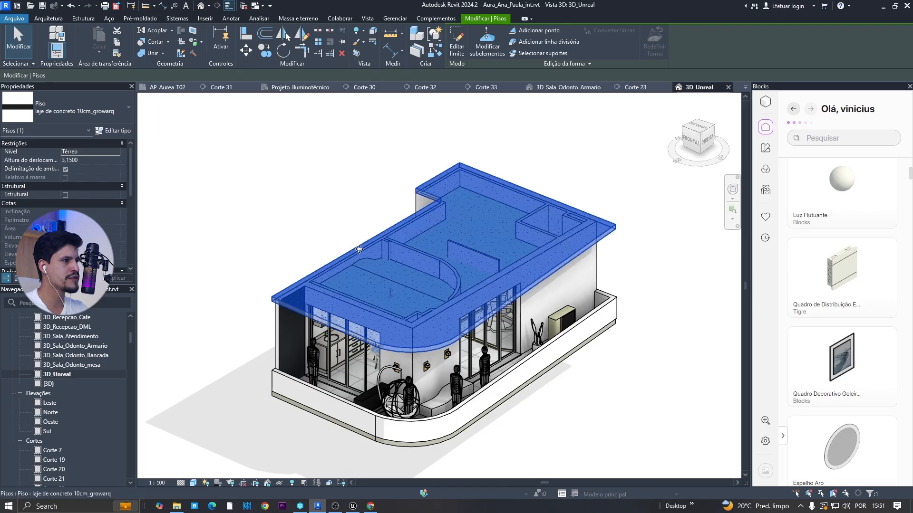
pyautogui.press('Escape')
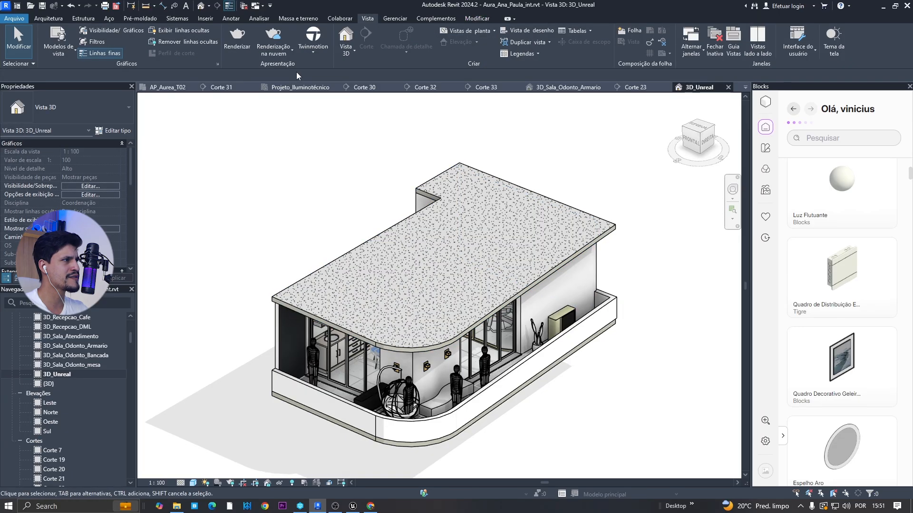
# Show the Datasmith file export command, then check the triangulation level in the export settings and close them.
pyautogui.click(318, 54)
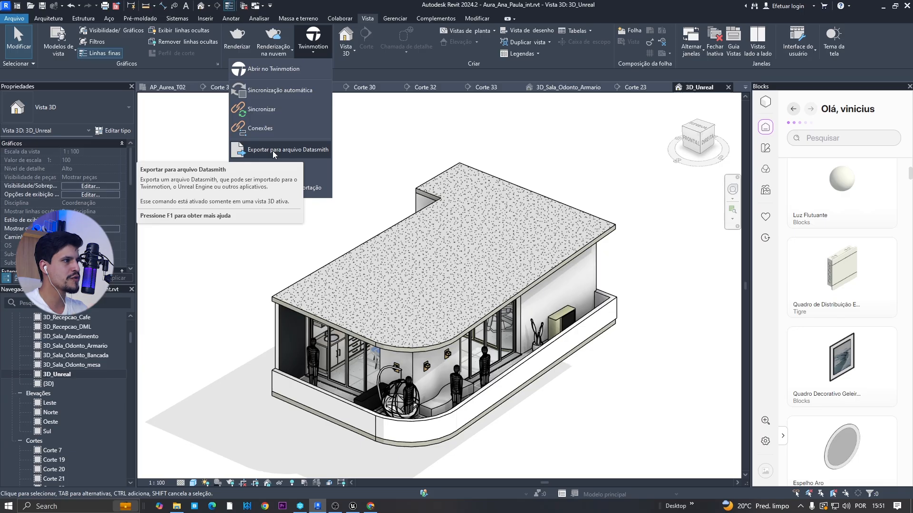
pyautogui.click(509, 155)
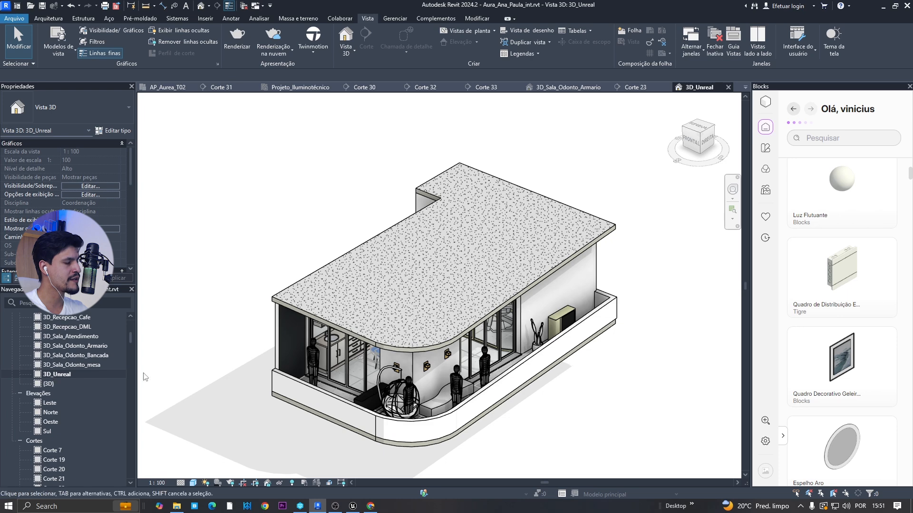
pyautogui.click(313, 43)
pyautogui.click(285, 188)
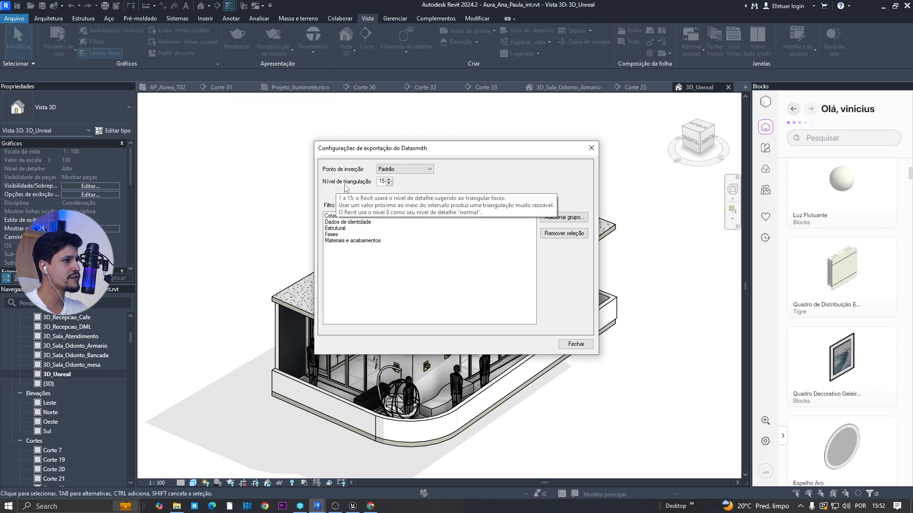
pyautogui.click(591, 148)
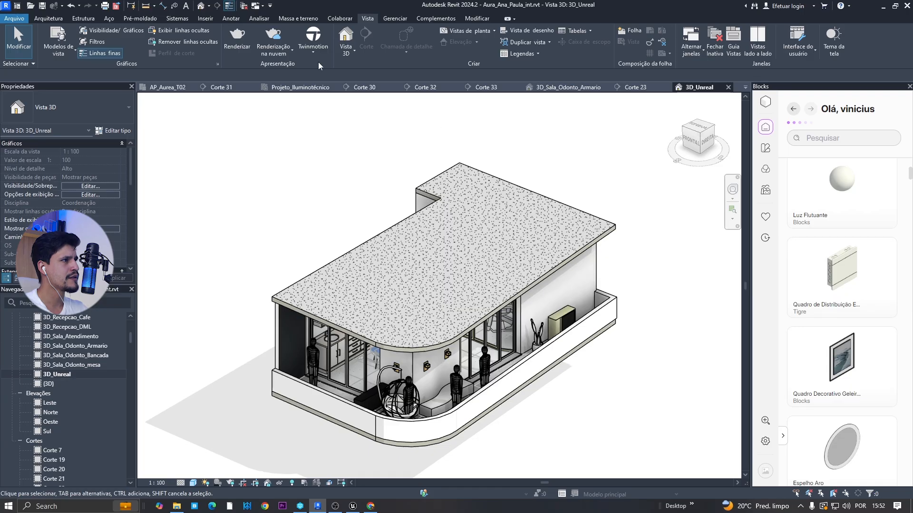
# Export the 3D_Unreal view to a Datasmith file in a new Desktop folder named Teste.
pyautogui.click(313, 43)
pyautogui.click(294, 149)
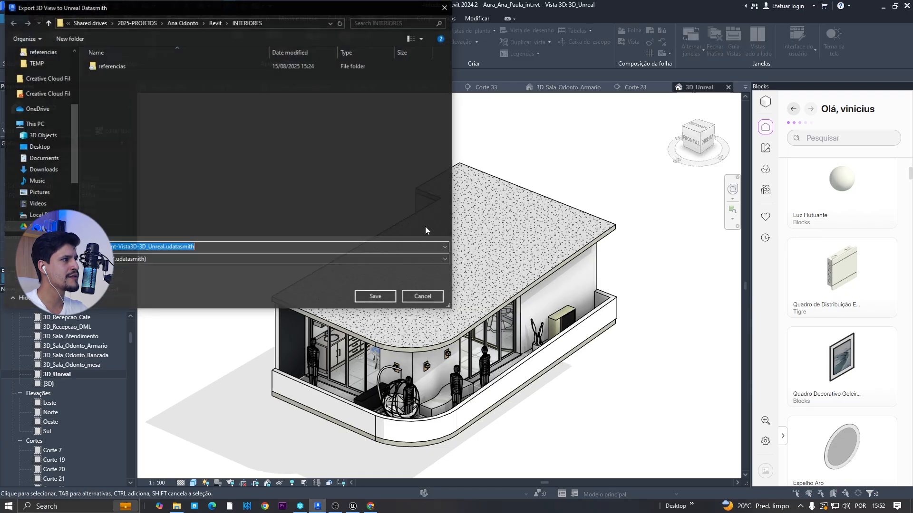
pyautogui.click(39, 147)
pyautogui.rightClick(242, 165)
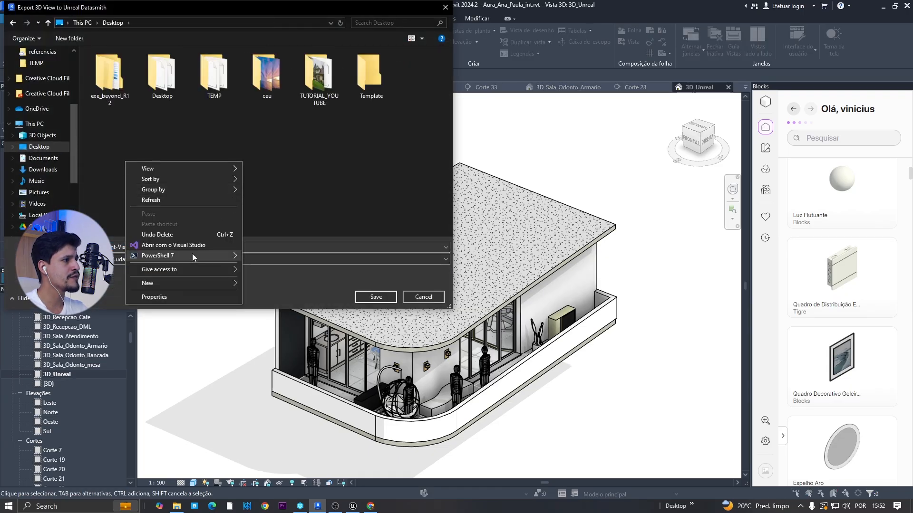
pyautogui.moveTo(210, 281)
pyautogui.click(281, 285)
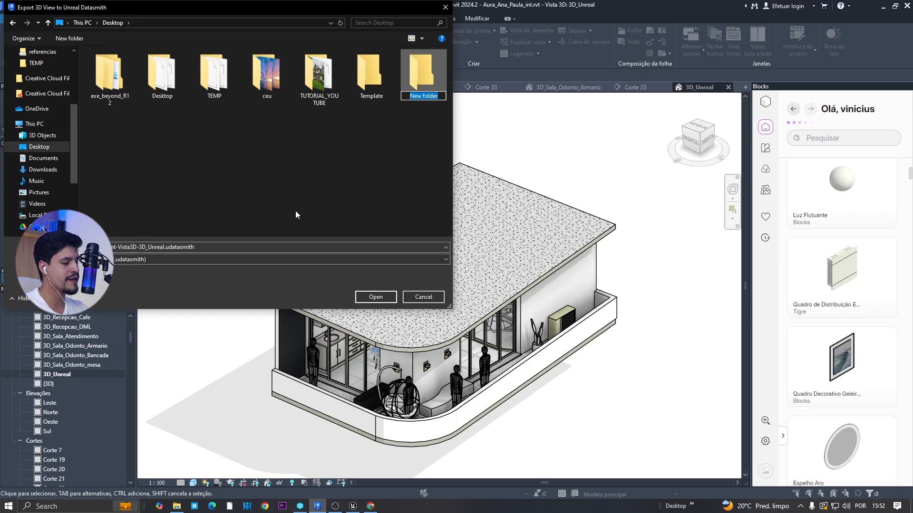
pyautogui.write('Teste')
pyautogui.press('Return')
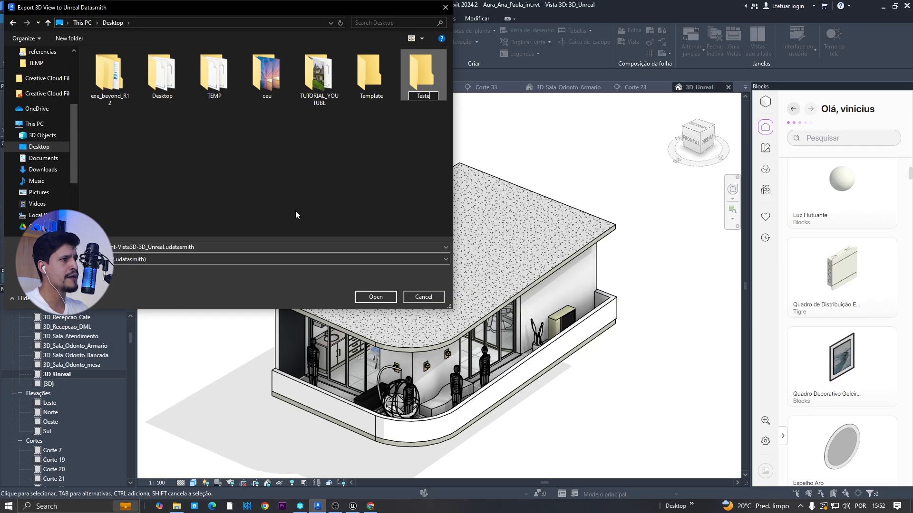
pyautogui.press('Return')
pyautogui.click(366, 297)
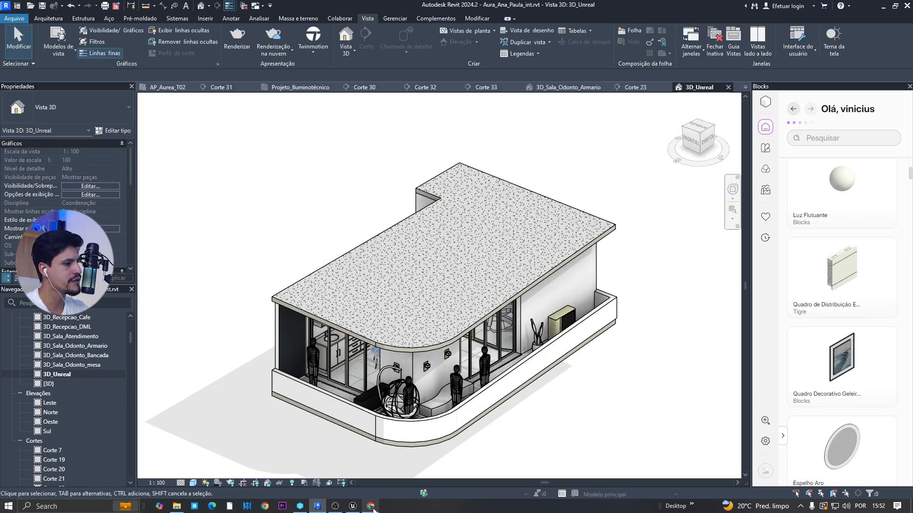
# Switch to Unreal Engine and start a Datasmith file import into the project.
pyautogui.click(353, 507)
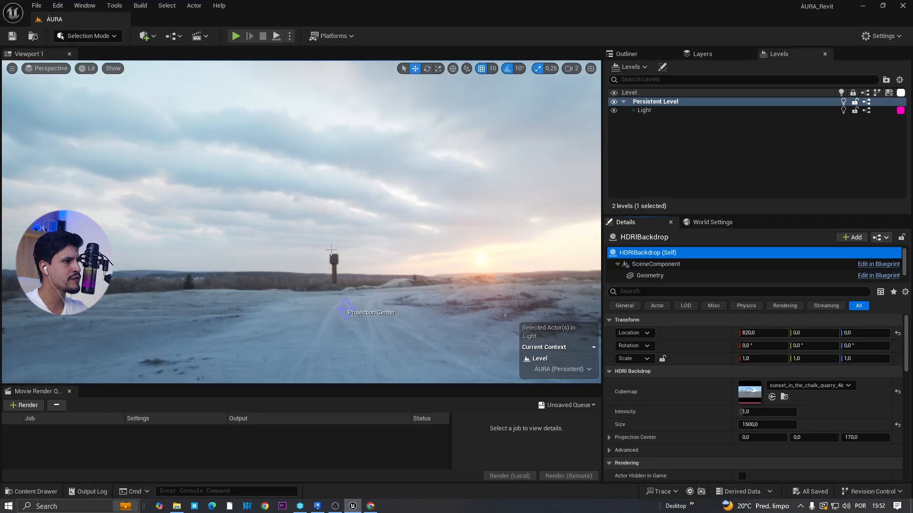
pyautogui.moveTo(394, 209); pyautogui.dragTo(397, 214, button='right')
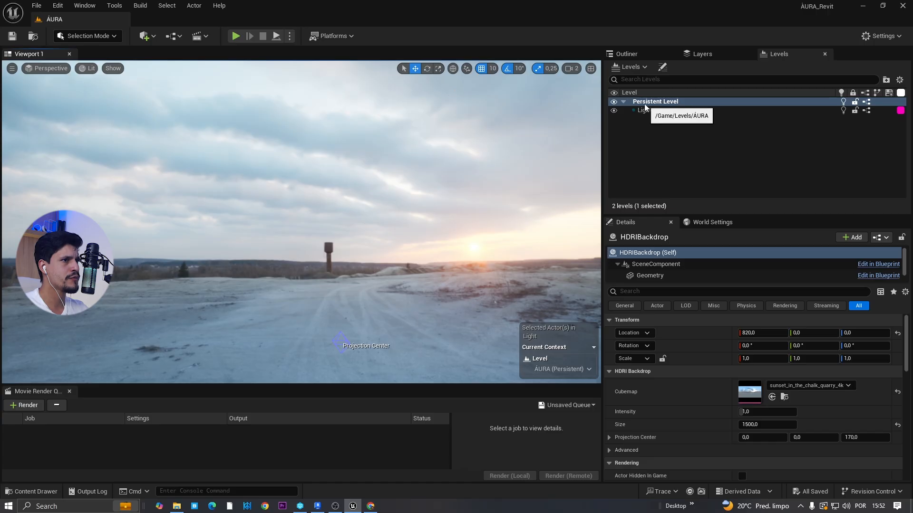
pyautogui.moveTo(359, 207); pyautogui.dragTo(363, 205, button='right')
pyautogui.click(150, 38)
pyautogui.moveTo(176, 128)
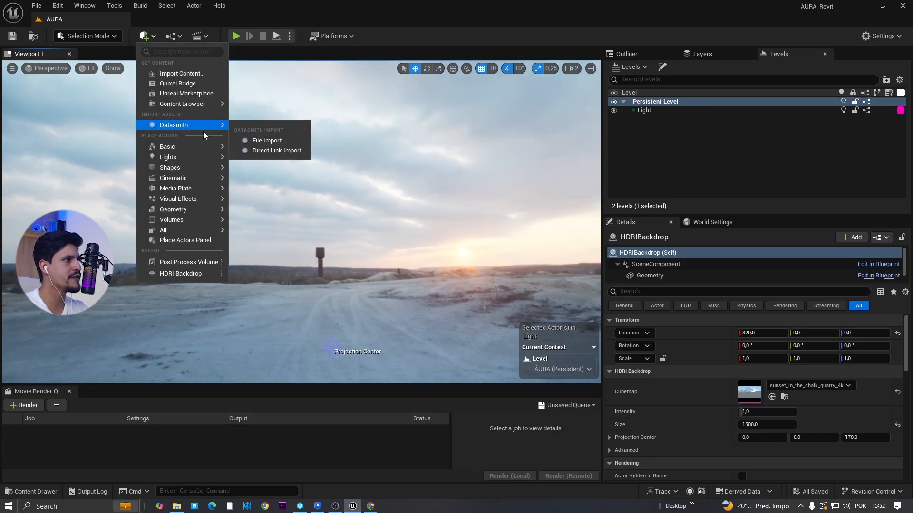
pyautogui.click(268, 141)
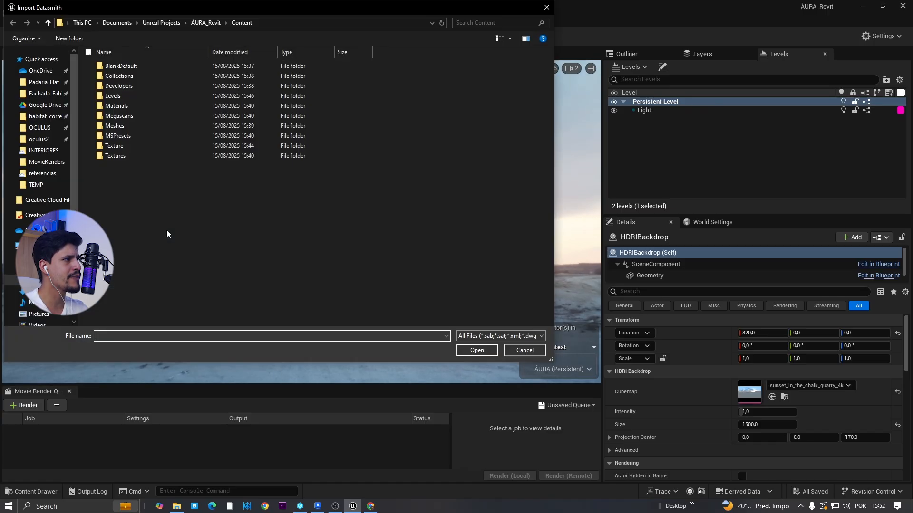
# Choose the exported 3D_Unreal .udatasmith file from the Teste folder on the Desktop for the import.
pyautogui.click(40, 269)
pyautogui.doubleClick(107, 90)
pyautogui.click(140, 76)
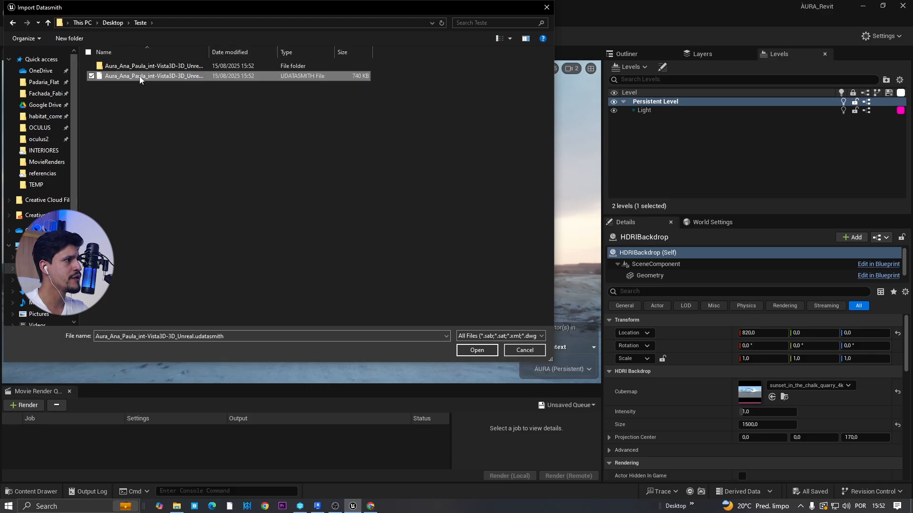
pyautogui.moveTo(211, 52); pyautogui.dragTo(307, 53)
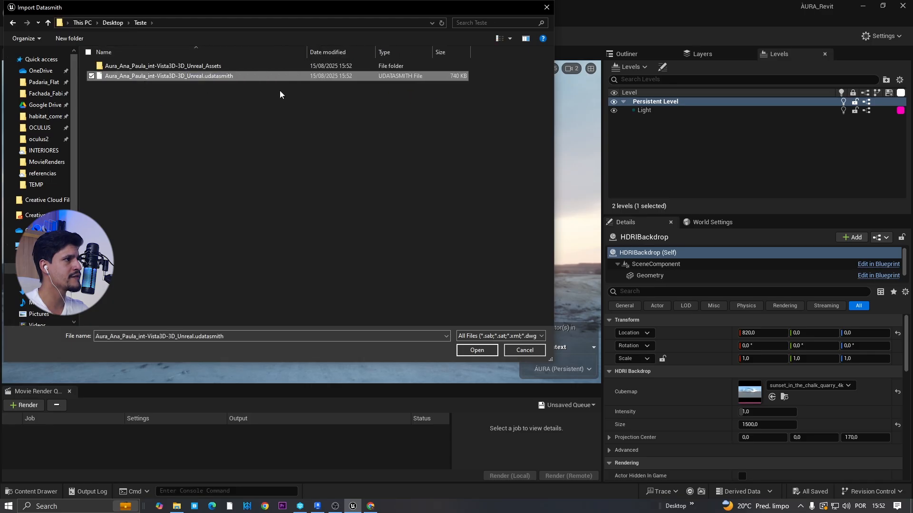
pyautogui.click(478, 352)
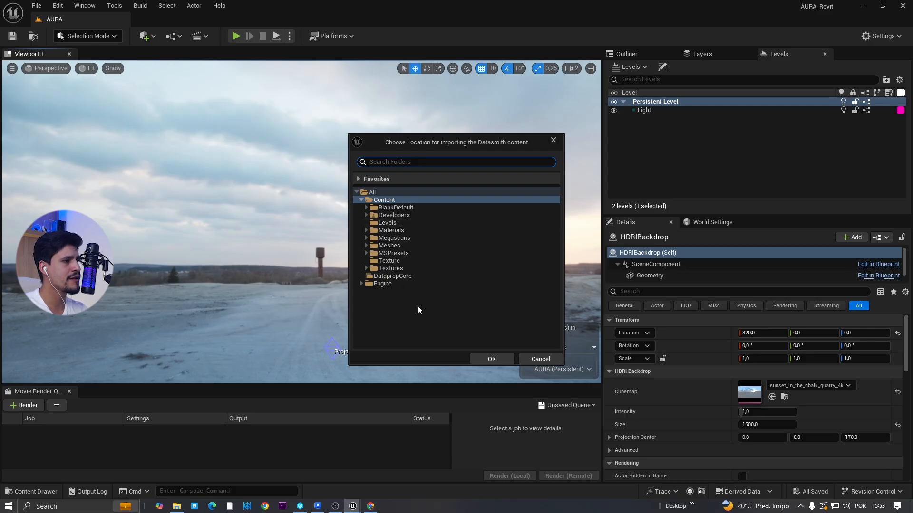
# Create a new folder named Project inside Content for the Datasmith import.
pyautogui.rightClick(395, 200)
pyautogui.click(435, 209)
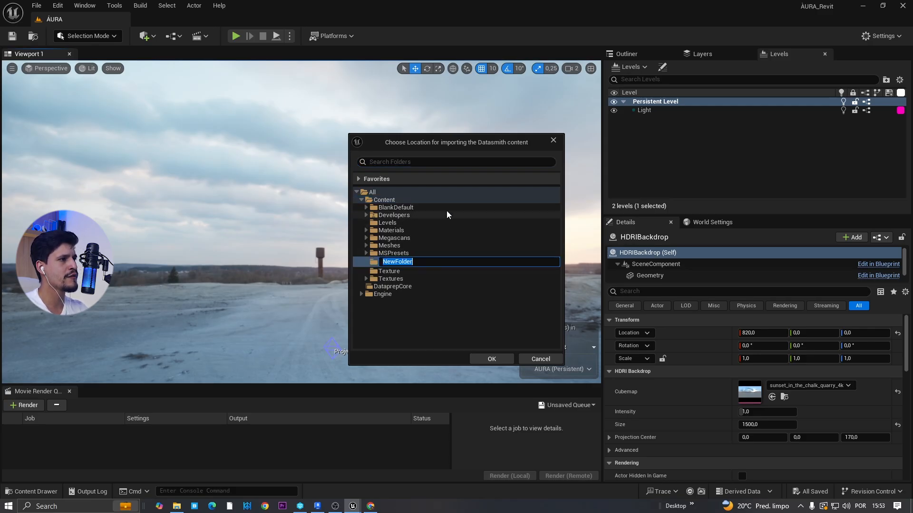
pyautogui.write('Prohje')
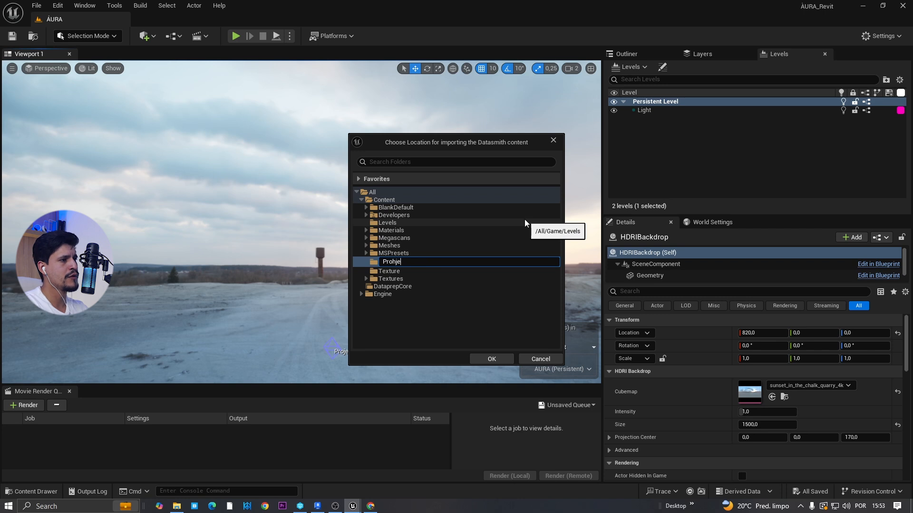
pyautogui.press('BackSpace')
pyautogui.press('BackSpace')
pyautogui.press('BackSpace')
pyautogui.write('ject')
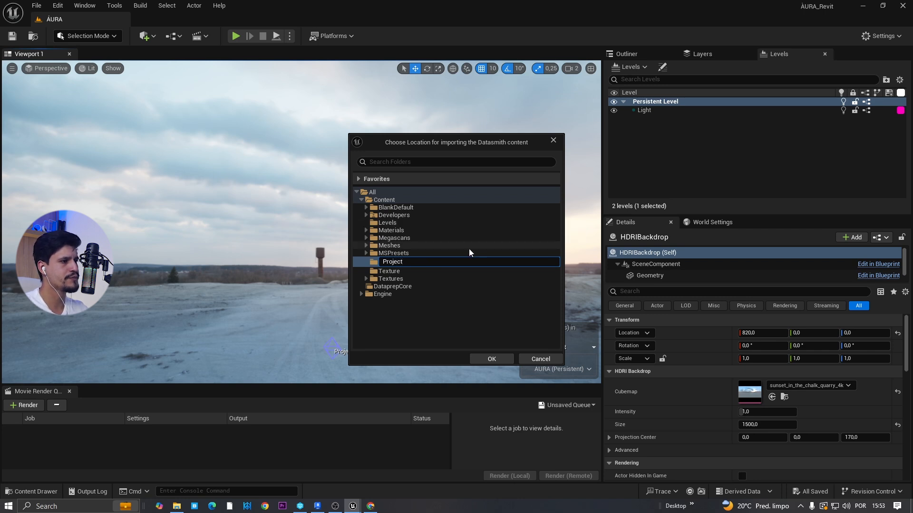
pyautogui.click(415, 254)
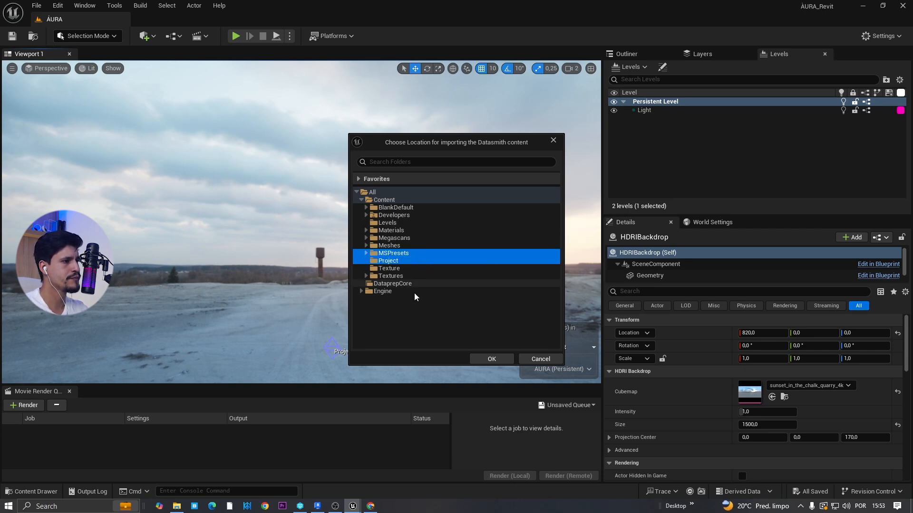
# Import the Datasmith scene into the Project folder with Geometry and Materials & Textures enabled.
pyautogui.click(405, 269)
pyautogui.click(400, 263)
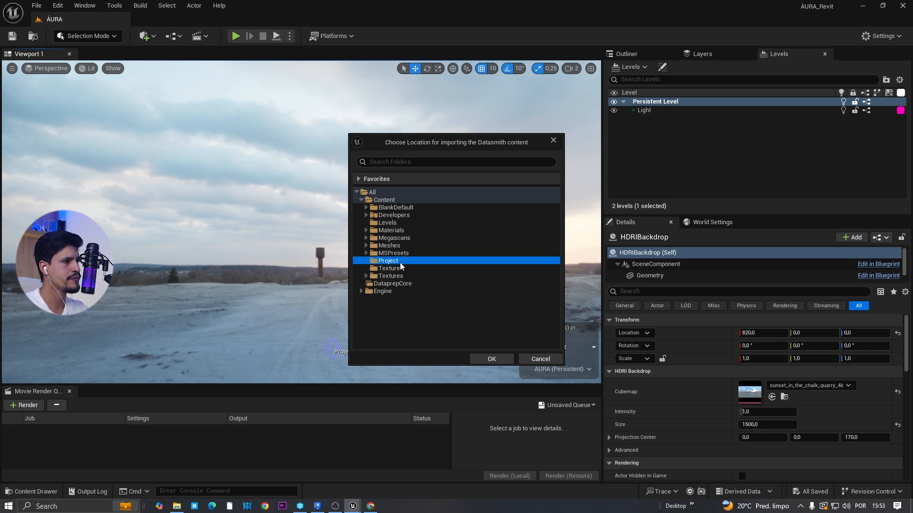
pyautogui.click(491, 360)
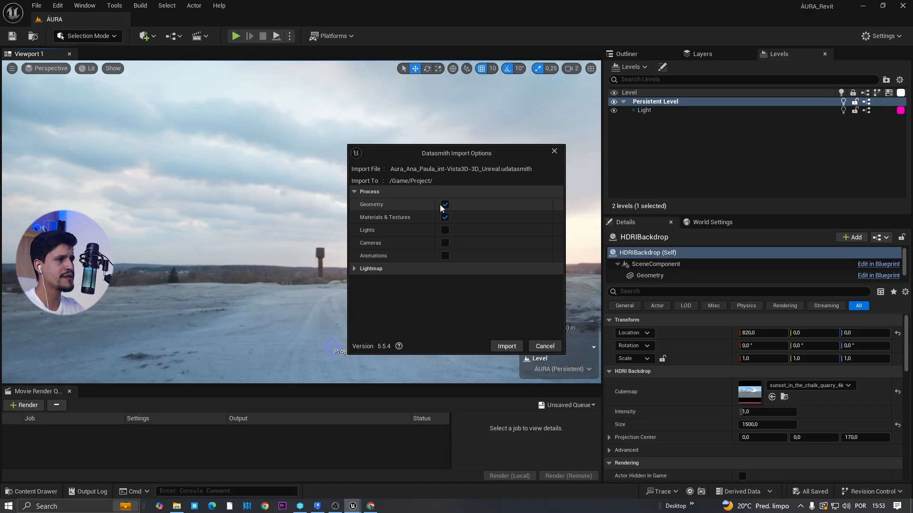
pyautogui.click(507, 347)
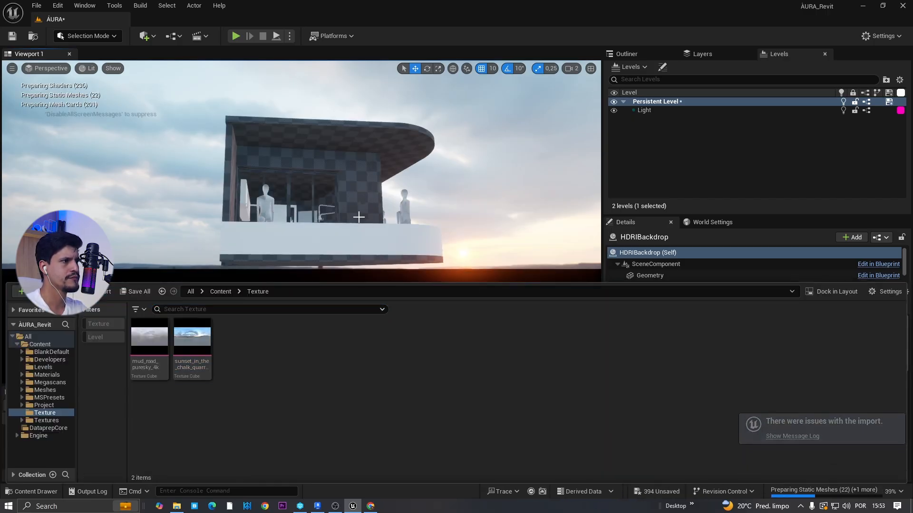
# Move up to the imported clinic and set the viewport's view mode to Lighting Only.
pyautogui.scroll(-3, 359, 217)
pyautogui.moveTo(359, 217); pyautogui.dragTo(158, 59, button='right')
pyautogui.press('w')
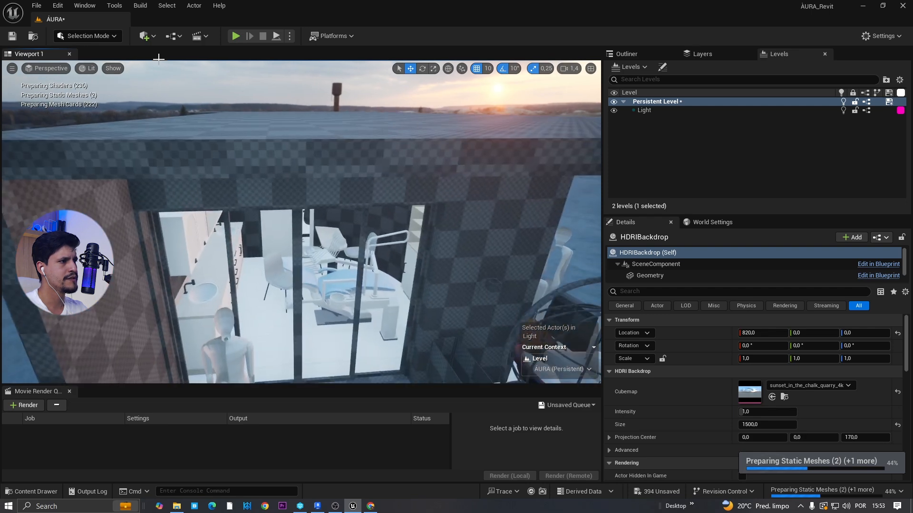
pyautogui.click(84, 68)
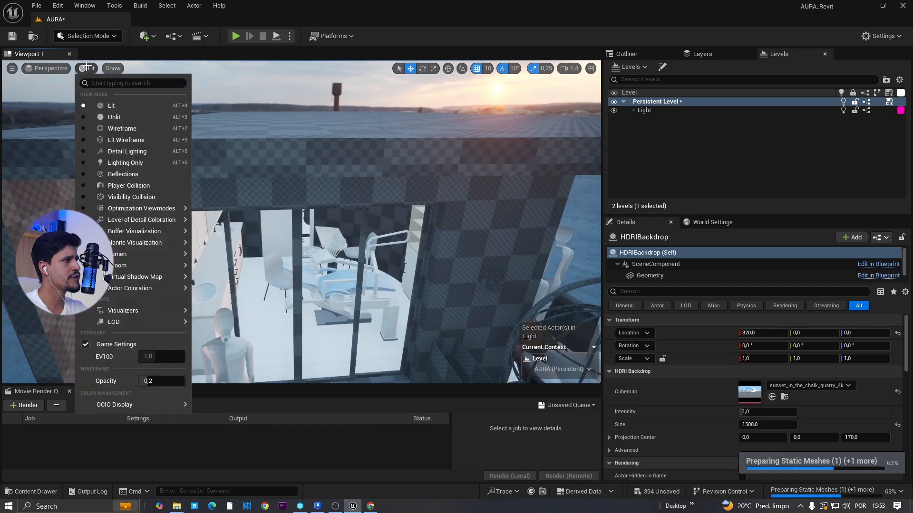
pyautogui.click(119, 151)
# Examine the imported clinic's exterior, roof and curved terrace from several sides.
pyautogui.press('w')
pyautogui.moveTo(247, 193); pyautogui.dragTo(321, 215, button='right')
pyautogui.scroll(-3, 247, 193)
pyautogui.press('s')
pyautogui.scroll(1, 222, 136)
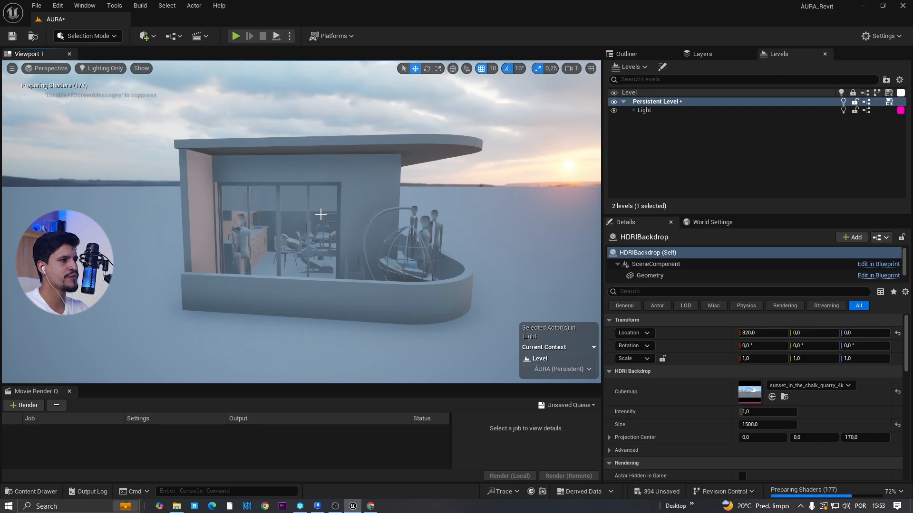
pyautogui.press('e')
pyautogui.moveTo(318, 214); pyautogui.dragTo(301, 175, button='right')
pyautogui.scroll(2, 302, 176)
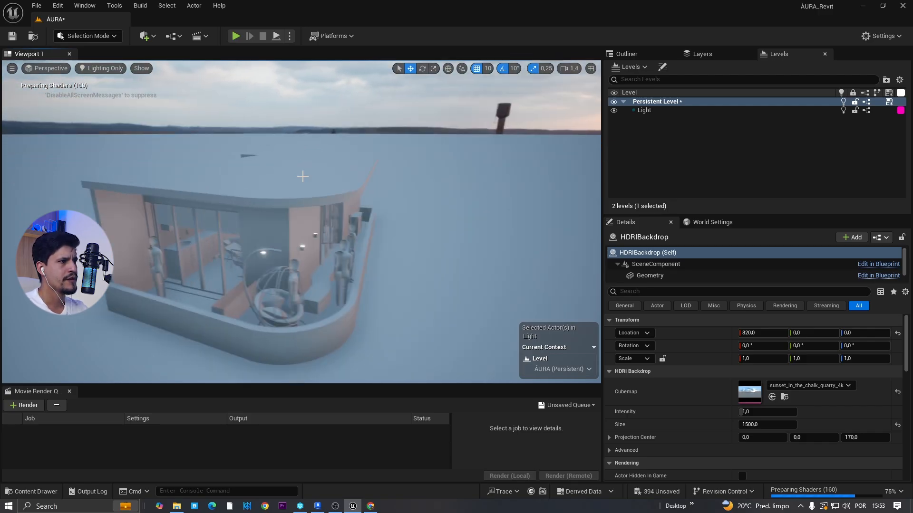
# Select the clinic's concrete roof slab and show the scene's actors in the Outliner.
pyautogui.click(301, 175)
pyautogui.click(621, 56)
pyautogui.press('a')
pyautogui.moveTo(428, 156); pyautogui.dragTo(457, 144, button='right')
pyautogui.press('q')
pyautogui.press('e')
pyautogui.press('q')
pyautogui.moveTo(402, 239); pyautogui.dragTo(401, 239, button='right')
pyautogui.scroll(-2, 401, 239)
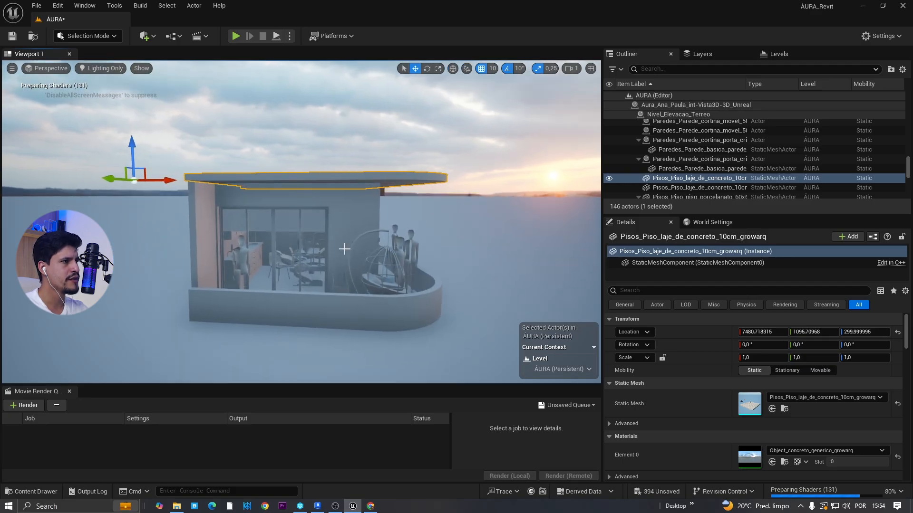
# Select the four-leaf glass door on the front facade and check it as a separate actor.
pyautogui.click(312, 244)
pyautogui.press('w')
pyautogui.moveTo(312, 244); pyautogui.dragTo(332, 255, button='right')
pyautogui.scroll(-1, 312, 245)
pyautogui.press('s')
pyautogui.scroll(2, 312, 244)
pyautogui.hotkey('ctrl', 'space')
pyautogui.moveTo(399, 336); pyautogui.dragTo(387, 328, button='right')
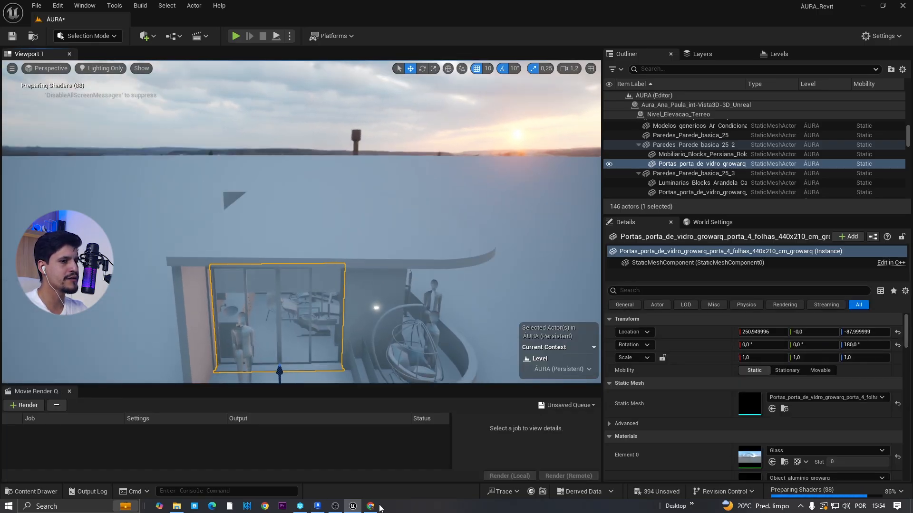
# Switch to Revit and draw a long straight wall beside the clinic in the 3D_Unreal view.
pyautogui.click(318, 507)
pyautogui.keyDown('shift'); pyautogui.moveTo(397, 334); pyautogui.dragTo(531, 345, button='middle'); pyautogui.keyUp('shift')
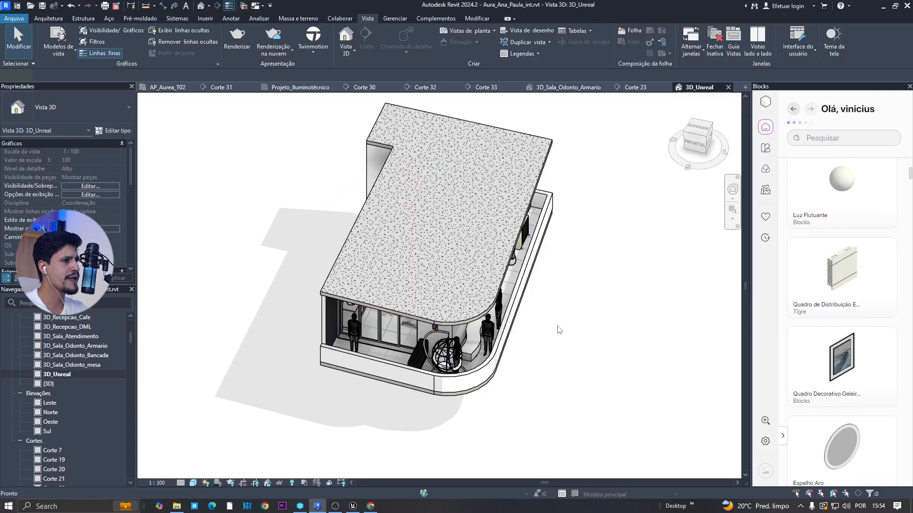
pyautogui.press('w')
pyautogui.press('a')
pyautogui.click(525, 376)
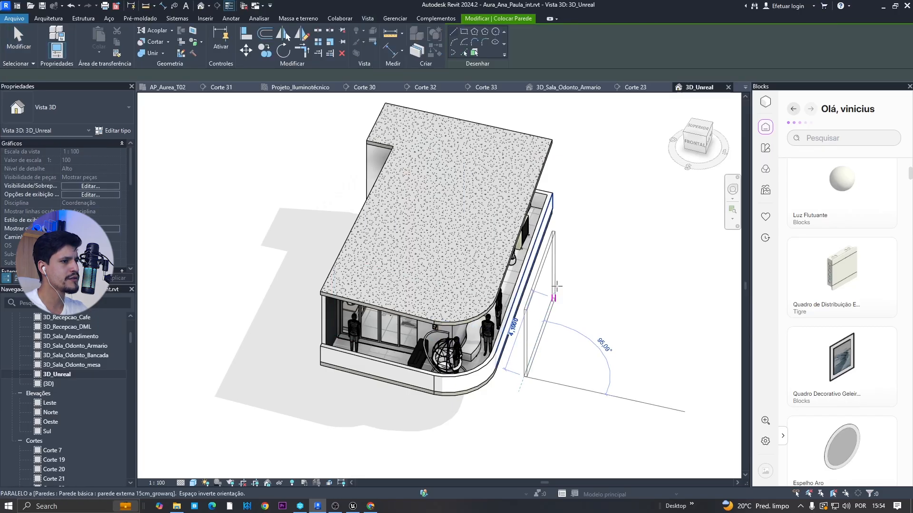
pyautogui.click(602, 162)
pyautogui.press('Escape')
pyautogui.press('Escape')
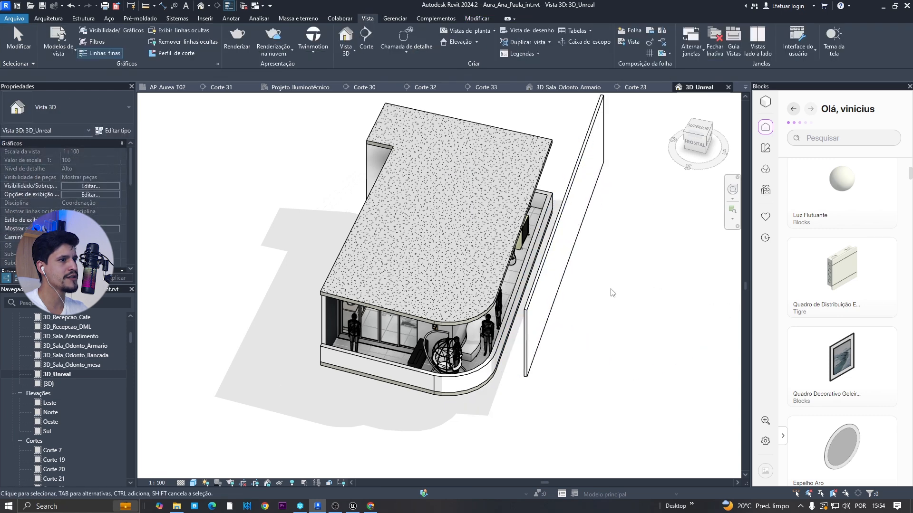
pyautogui.keyDown('shift'); pyautogui.moveTo(611, 292); pyautogui.dragTo(598, 288, button='middle'); pyautogui.keyUp('shift')
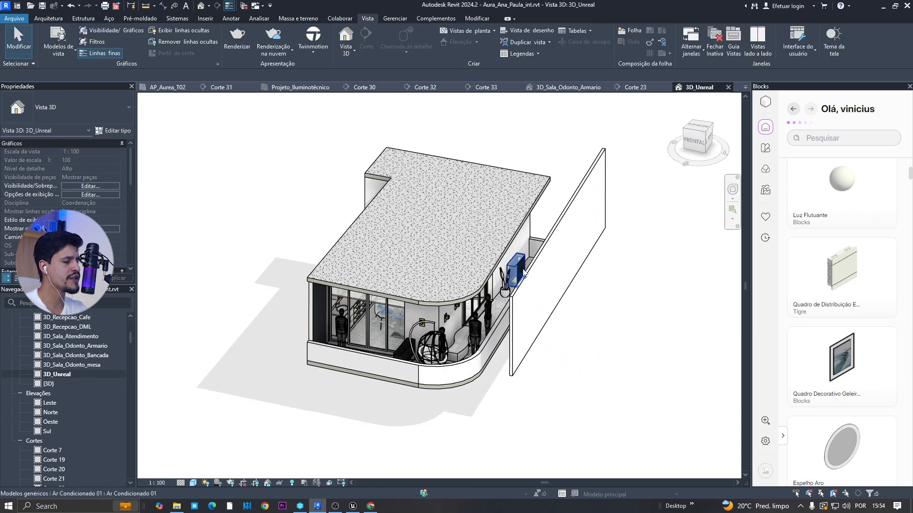
pyautogui.keyDown('shift'); pyautogui.moveTo(523, 273); pyautogui.dragTo(442, 322, button='middle'); pyautogui.keyUp('shift')
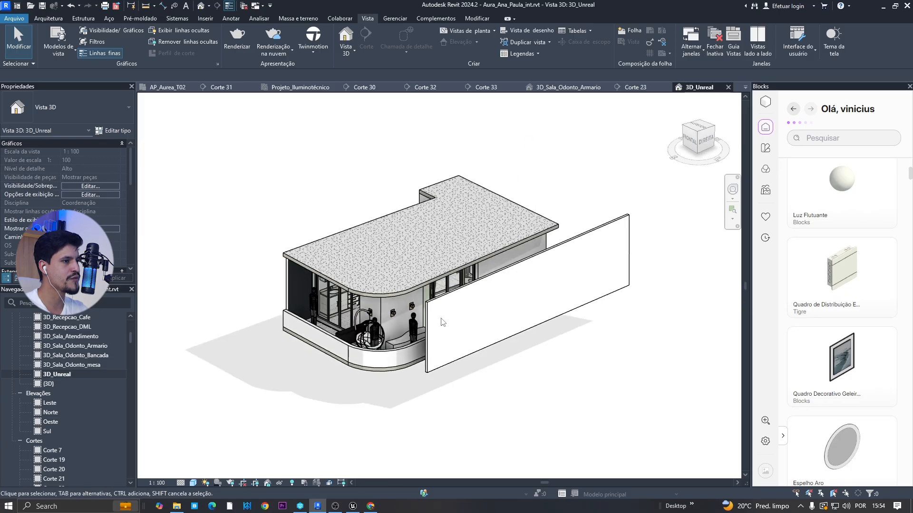
# Switch back to Unreal Engine and set the viewport's view mode to Unlit.
pyautogui.click(442, 323)
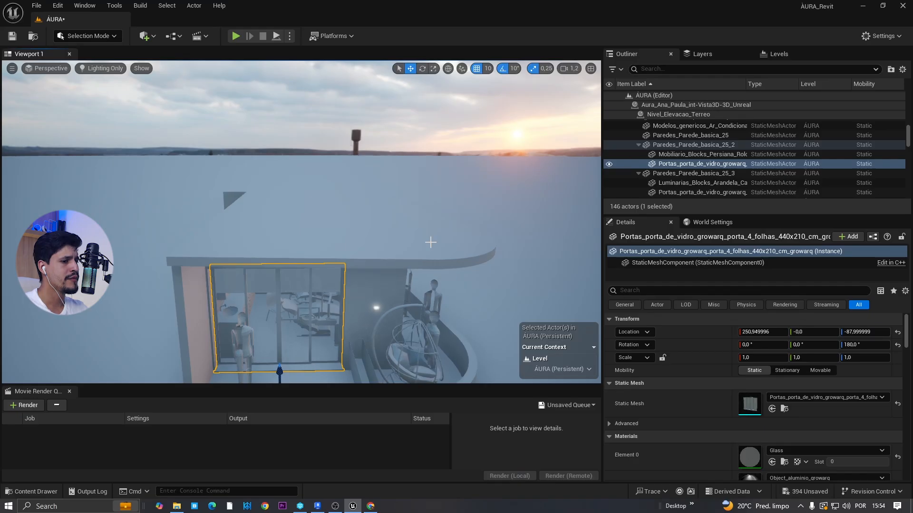
pyautogui.press('s')
pyautogui.moveTo(258, 228); pyautogui.dragTo(221, 146, button='right')
pyautogui.scroll(3, 258, 228)
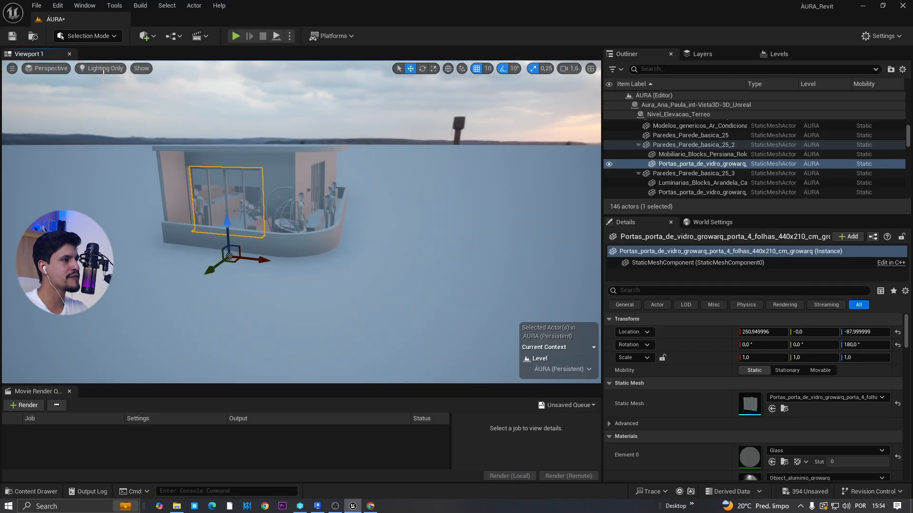
pyautogui.click(104, 68)
pyautogui.click(114, 105)
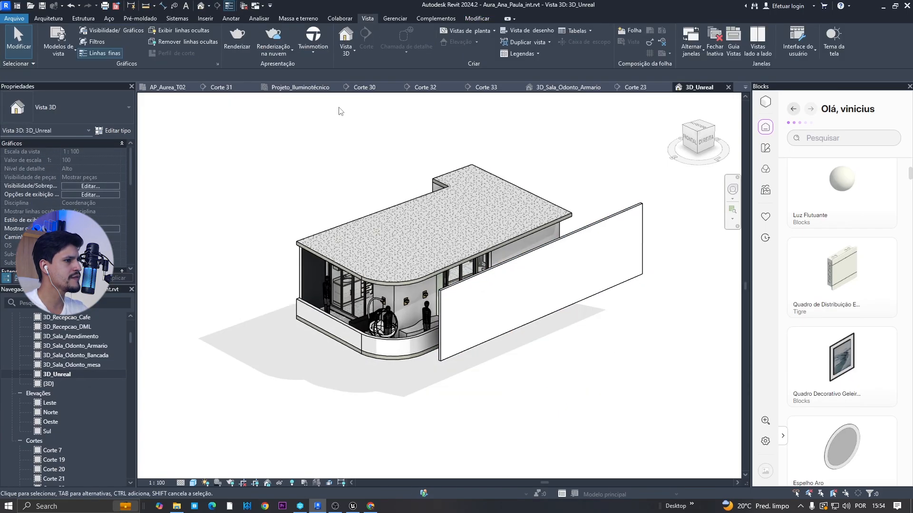
pyautogui.click(313, 50)
pyautogui.click(306, 186)
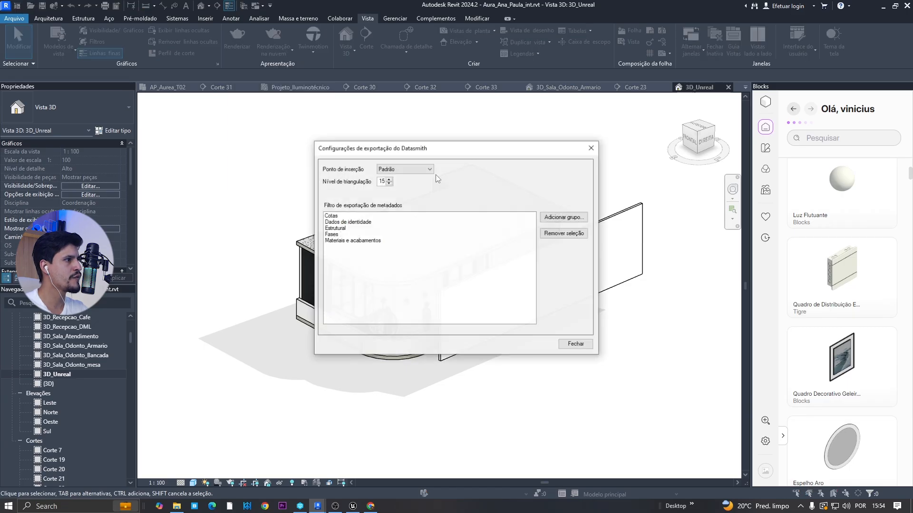
pyautogui.click(589, 150)
# Export the changed 3D_Unreal view from Revit to Datasmith again, replacing the existing file in the Teste folder.
pyautogui.click(313, 50)
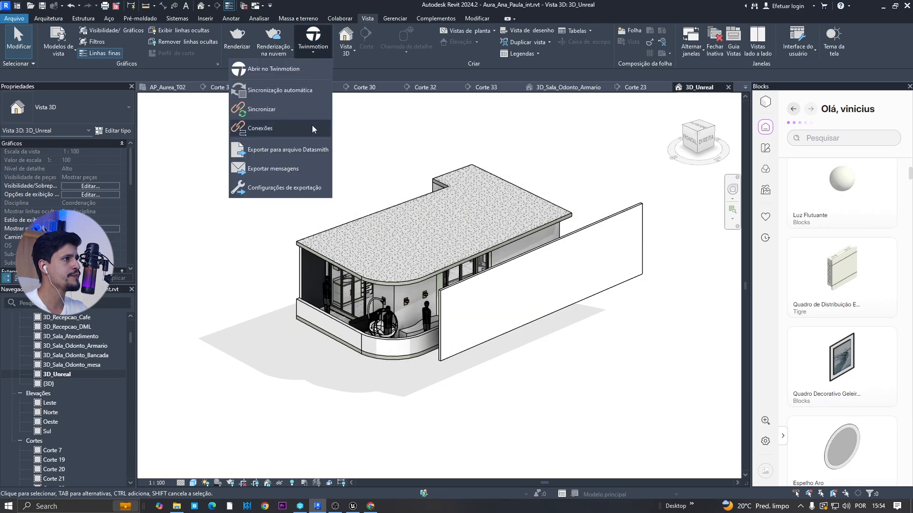
pyautogui.click(285, 150)
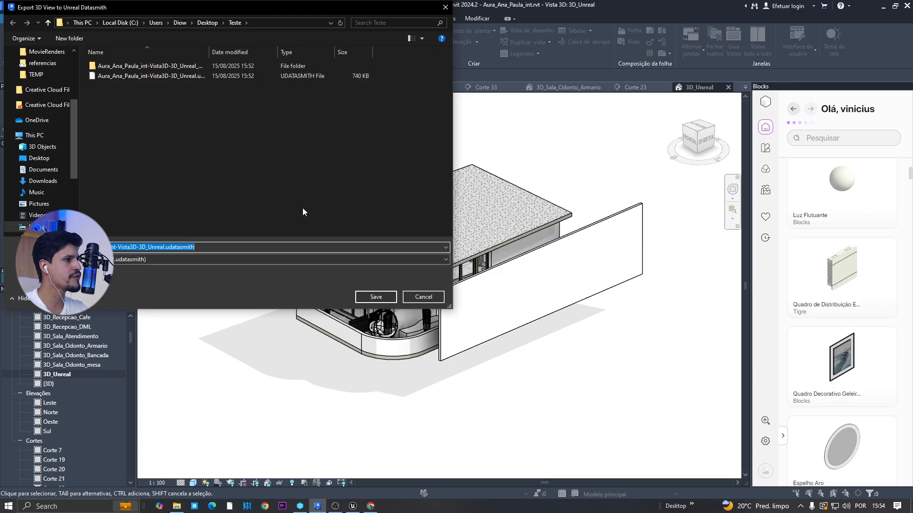
pyautogui.click(368, 298)
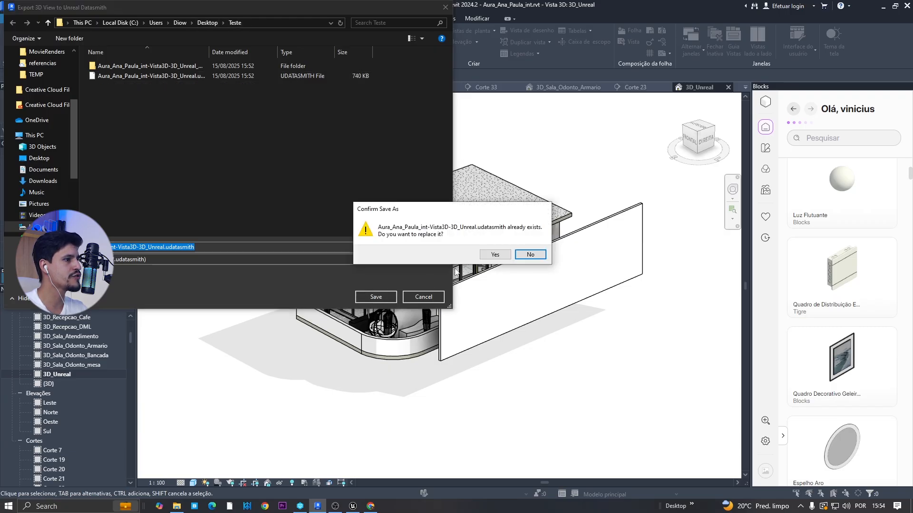
pyautogui.click(495, 255)
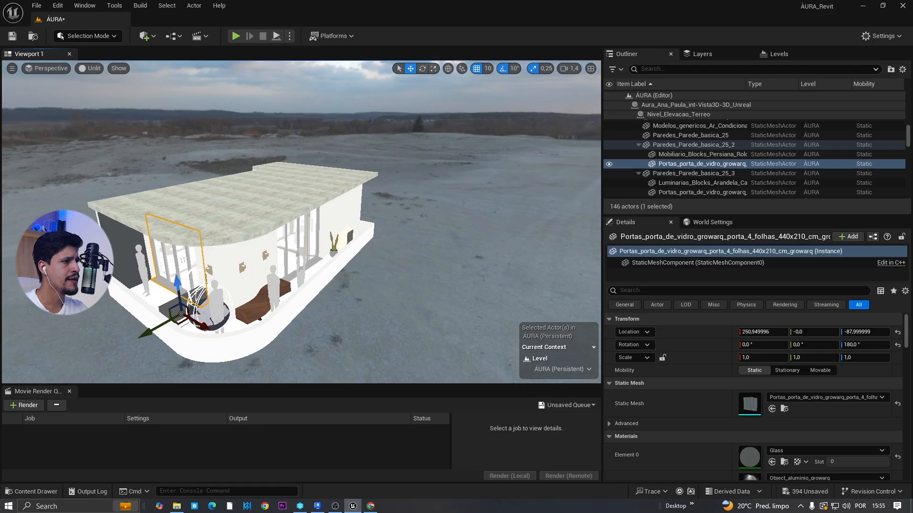
# In Unreal Engine, open the imported scene's folder inside Content/Project in the content browser.
pyautogui.moveTo(270, 365)
pyautogui.mouseDown(button='right')
pyautogui.moveTo(256, 373)
pyautogui.moveTo(270, 364)
pyautogui.mouseUp(button='right')
pyautogui.scroll(-2, 270, 364)
pyautogui.hotkey('ctrl', 'space')
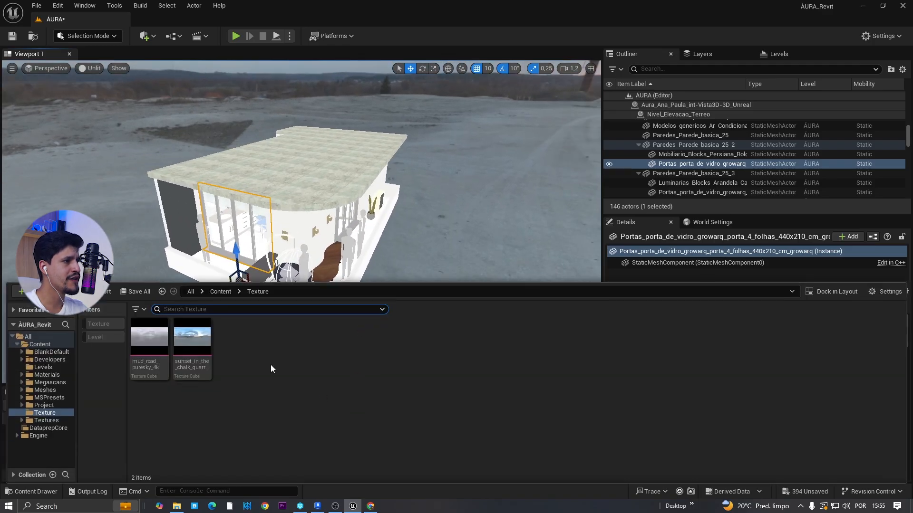
pyautogui.click(52, 344)
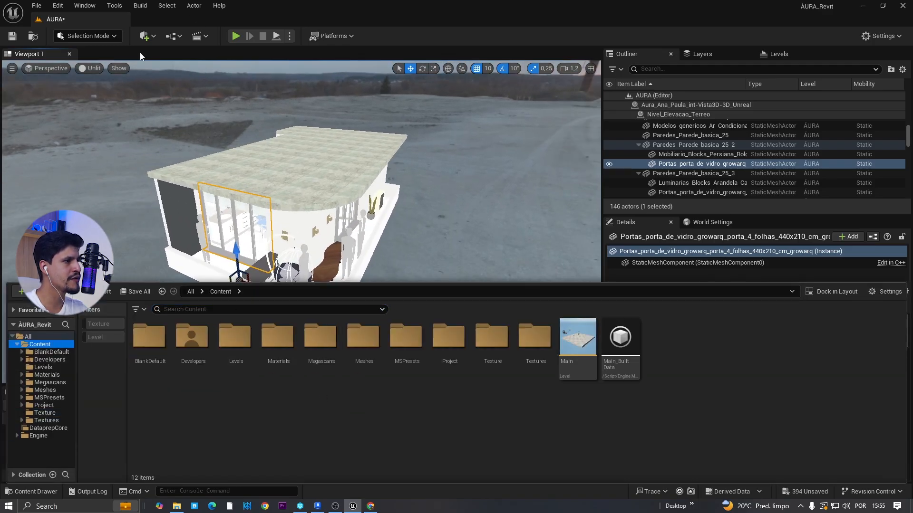
pyautogui.doubleClick(449, 339)
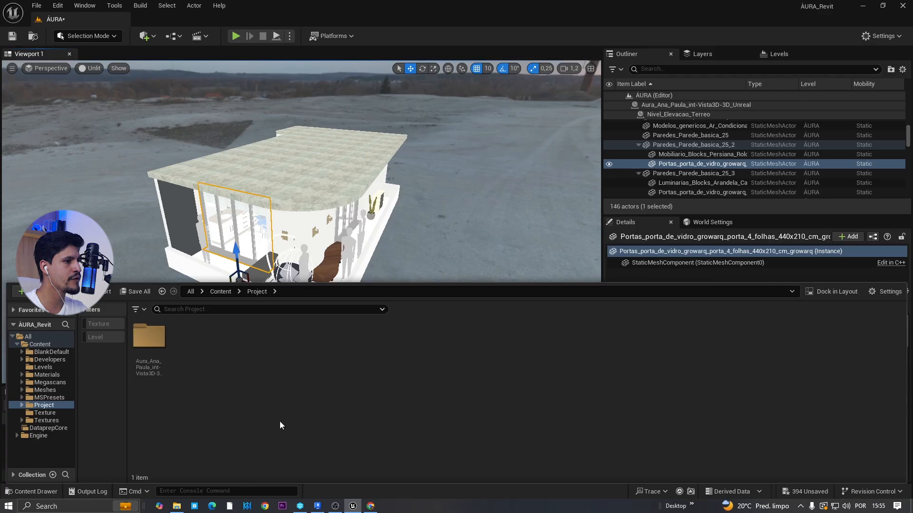
pyautogui.doubleClick(147, 349)
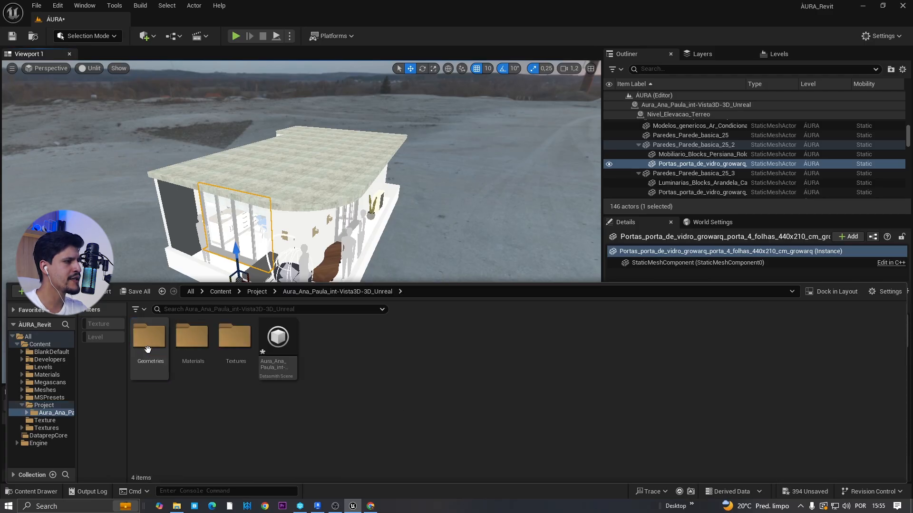
# Reimport the 3D_Unreal Datasmith scene asset from its updated source file.
pyautogui.rightClick(280, 340)
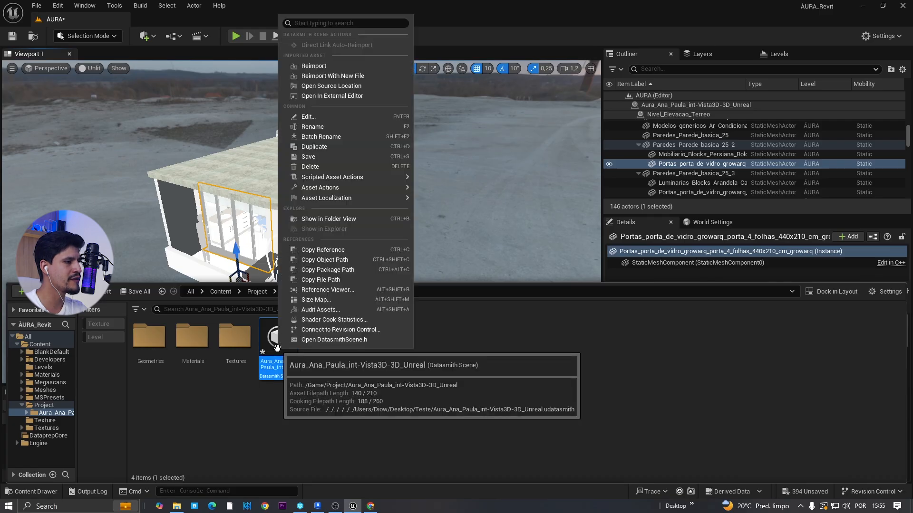
pyautogui.click(333, 64)
pyautogui.click(506, 346)
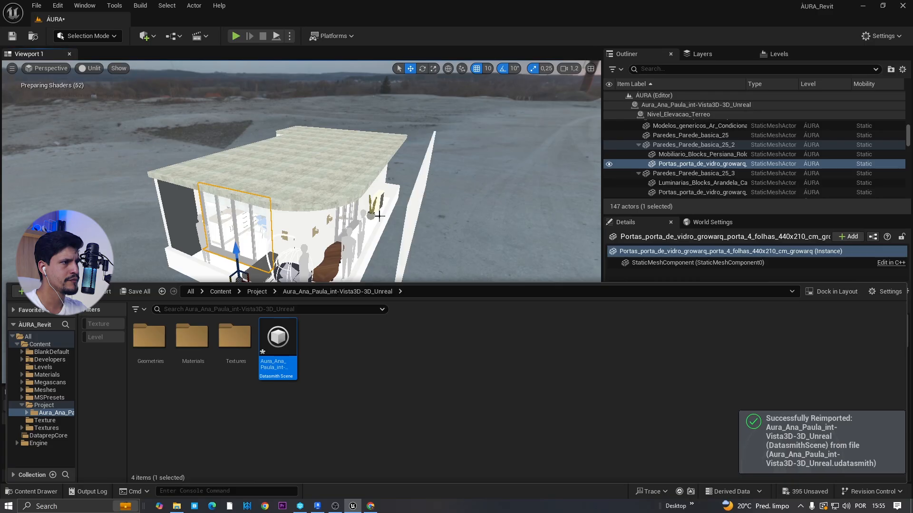
# Select the newly imported wall beside the clinic and examine the updated model in game view.
pyautogui.moveTo(379, 216); pyautogui.dragTo(354, 209, button='right')
pyautogui.scroll(1, 379, 216)
pyautogui.moveTo(394, 194); pyautogui.dragTo(454, 173, button='right')
pyautogui.press('g')
pyautogui.scroll(-4, 363, 227)
pyautogui.moveTo(363, 226); pyautogui.dragTo(285, 223, button='right')
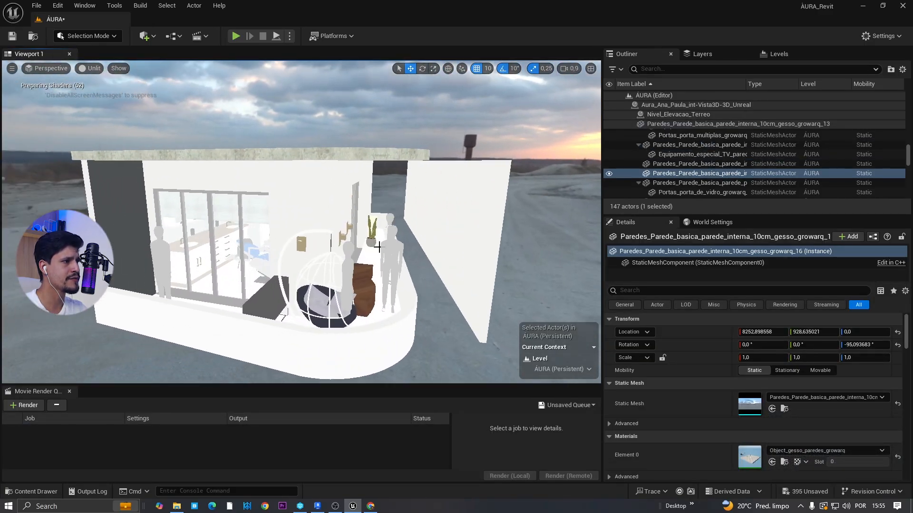
pyautogui.press('e')
# Save all the unsaved assets and the level changed by the Datasmith reimport.
pyautogui.hotkey('ctrl', 'space')
pyautogui.hotkey('ctrl', 'shift', 's')
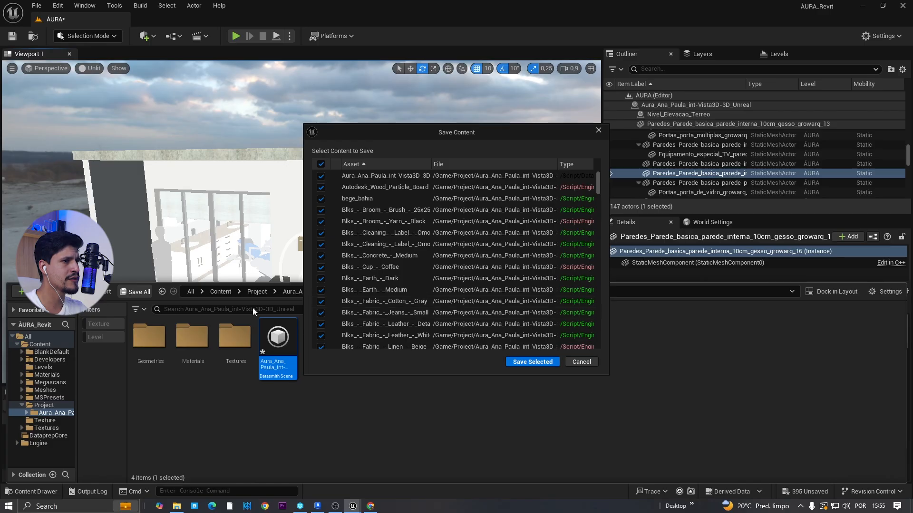
pyautogui.moveTo(598, 183); pyautogui.dragTo(570, 228)
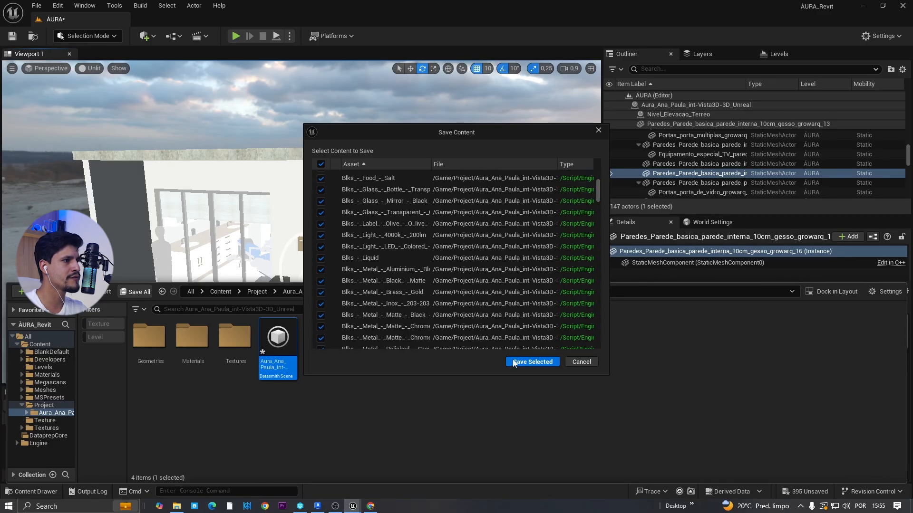
pyautogui.click(514, 363)
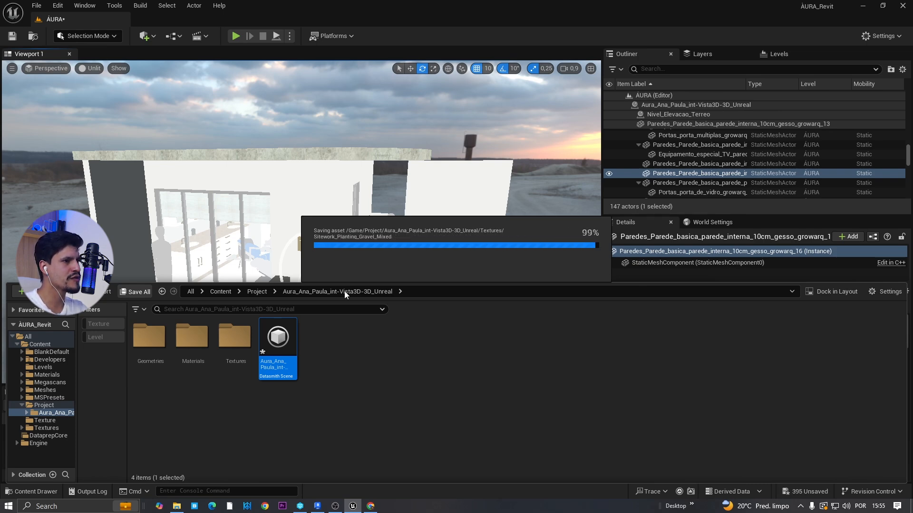
pyautogui.click(322, 222)
pyautogui.scroll(-5, 322, 222)
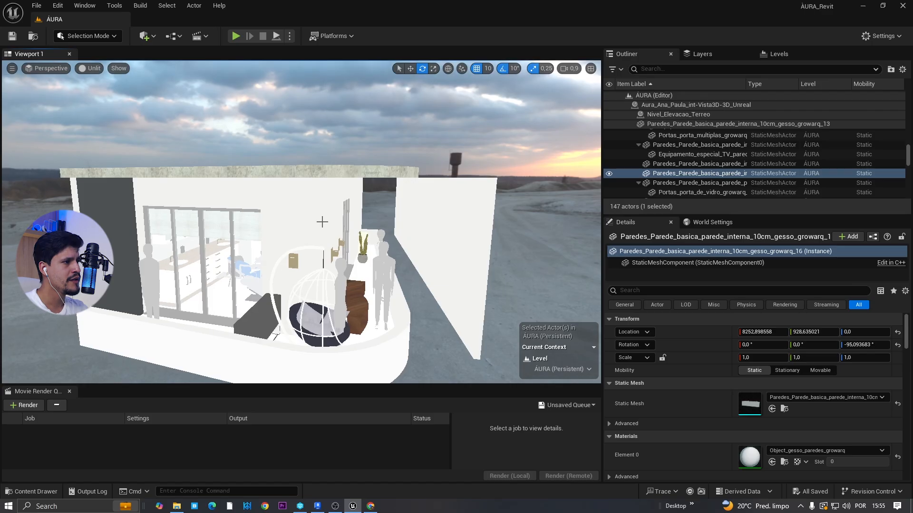
# Display the project's list of levels and hide the Light sublevel, then show it again to see what it contains.
pyautogui.moveTo(322, 222); pyautogui.dragTo(312, 240, button='right')
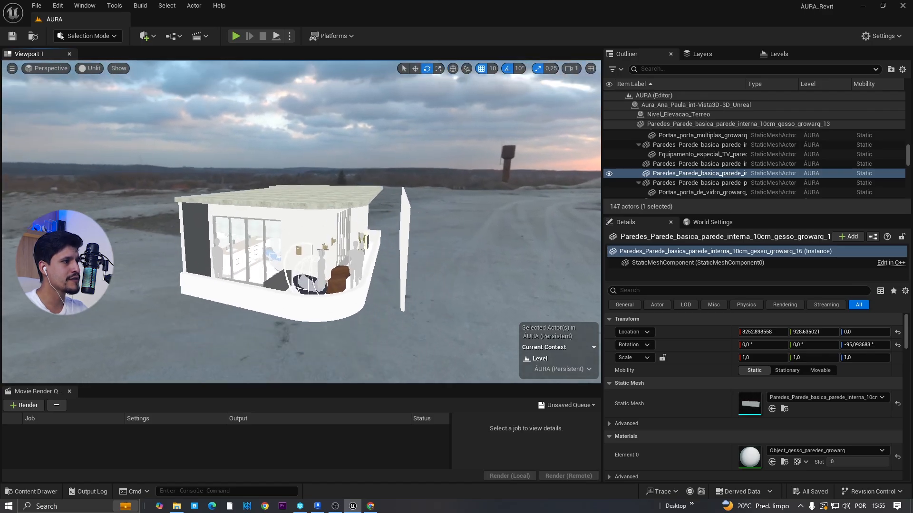
pyautogui.click(771, 55)
pyautogui.moveTo(423, 222); pyautogui.dragTo(420, 223, button='right')
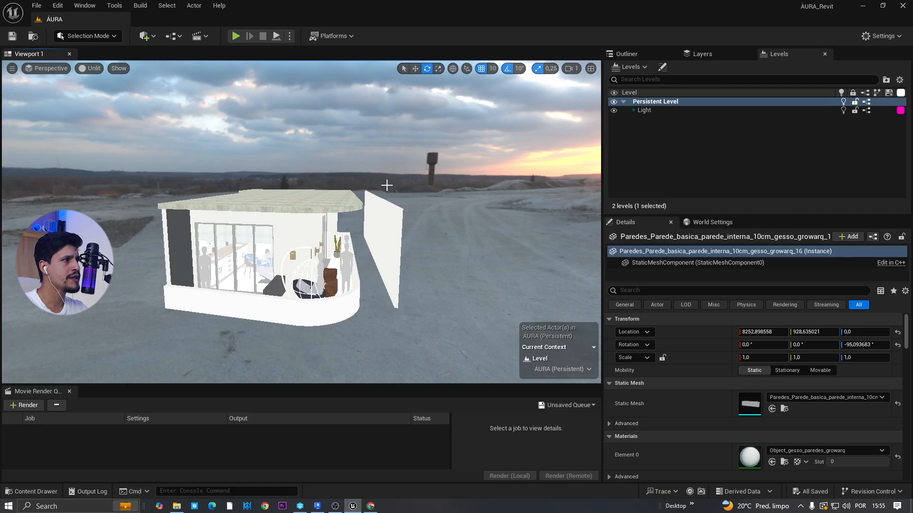
pyautogui.moveTo(387, 186); pyautogui.dragTo(368, 174, button='right')
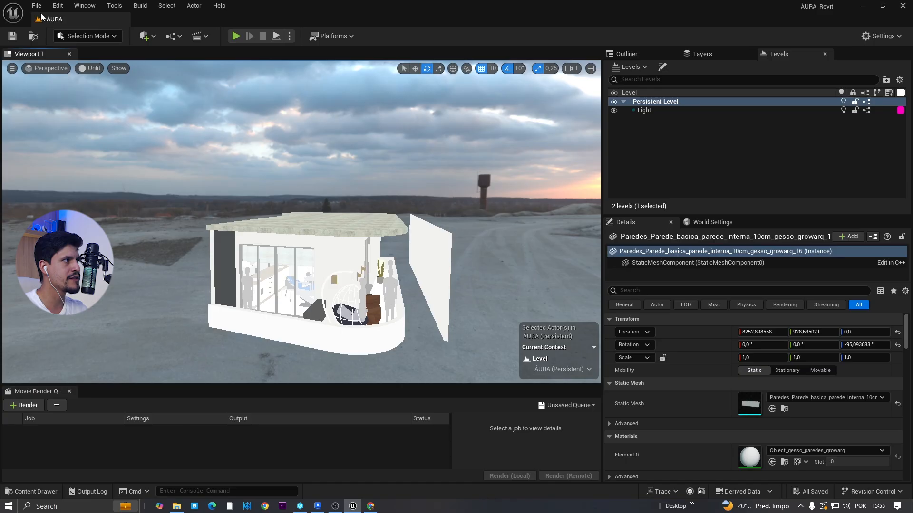
pyautogui.click(654, 109)
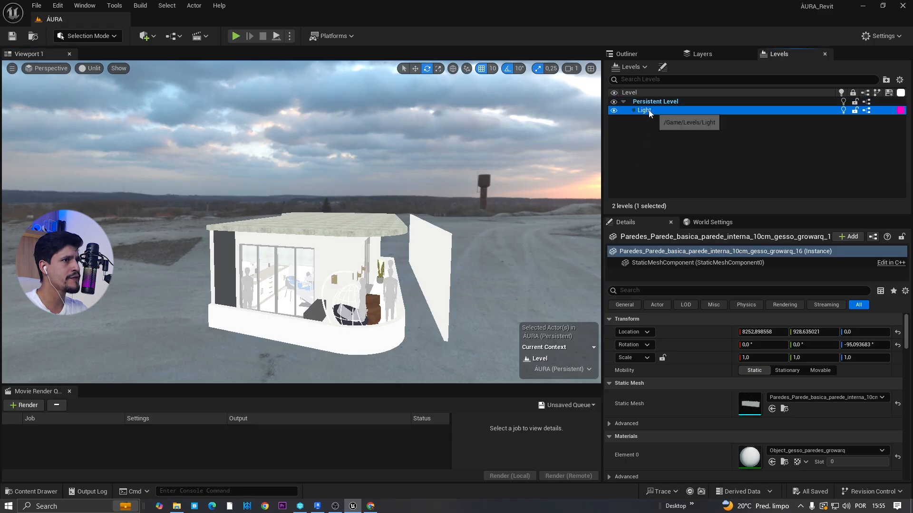
pyautogui.click(613, 111)
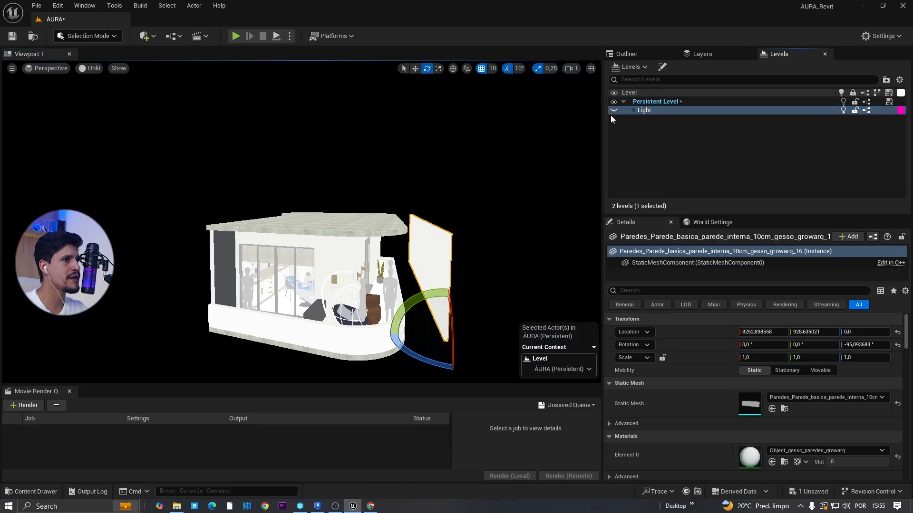
pyautogui.click(613, 111)
pyautogui.rightClick(646, 131)
pyautogui.moveTo(537, 162); pyautogui.dragTo(559, 150, button='right')
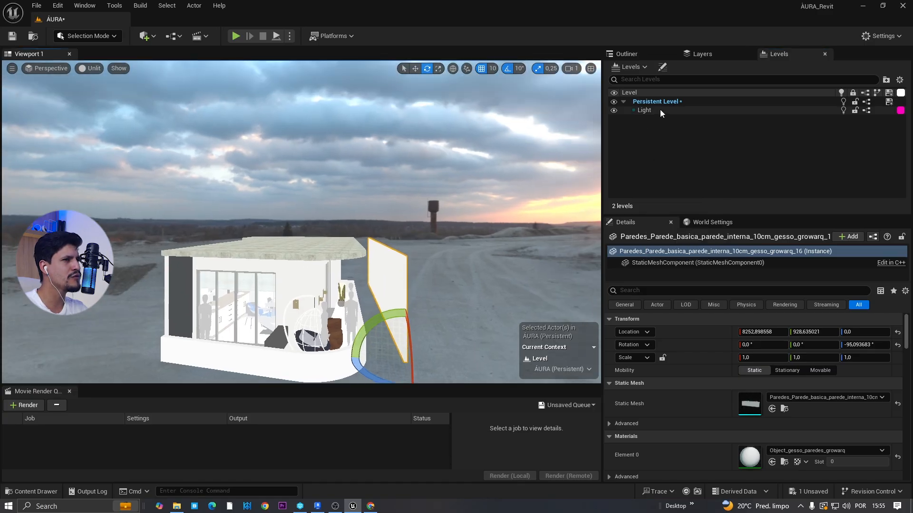
# Make the Light sublevel the current level and select the low wall in front of the clinic.
pyautogui.doubleClick(645, 112)
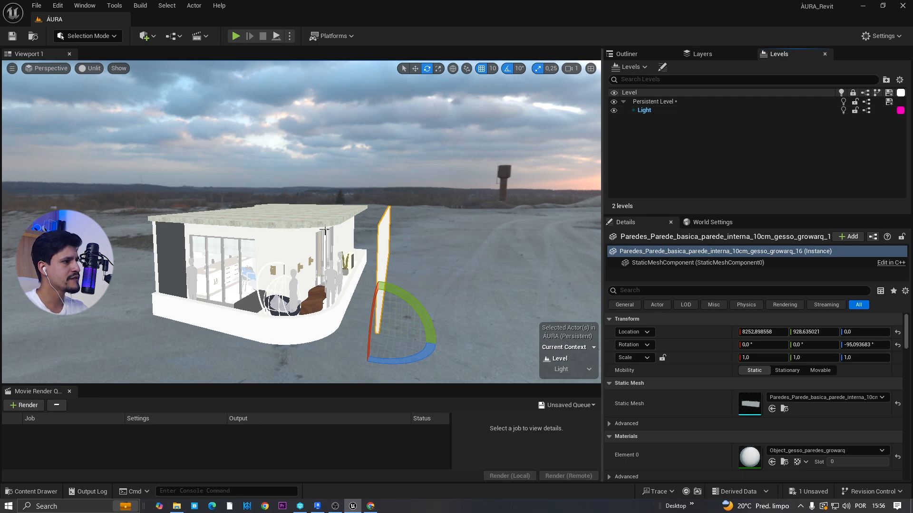
pyautogui.click(237, 312)
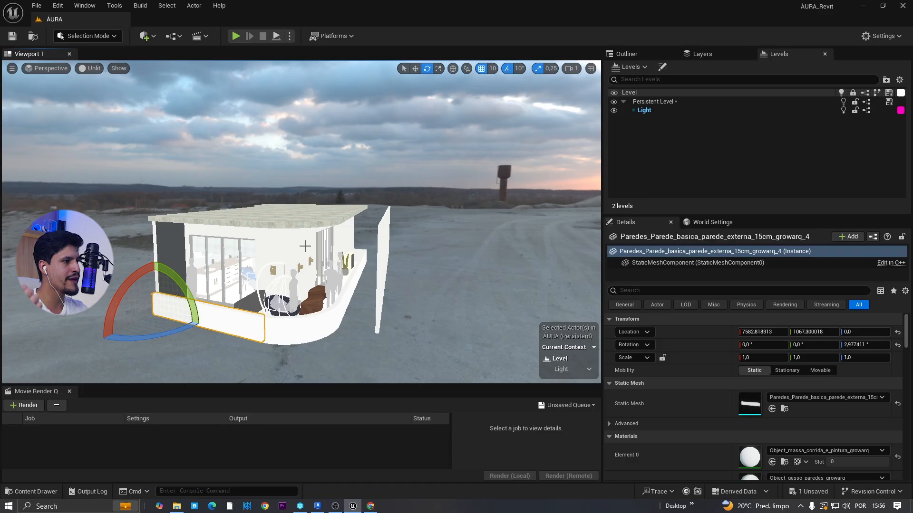
pyautogui.scroll(1, 305, 245)
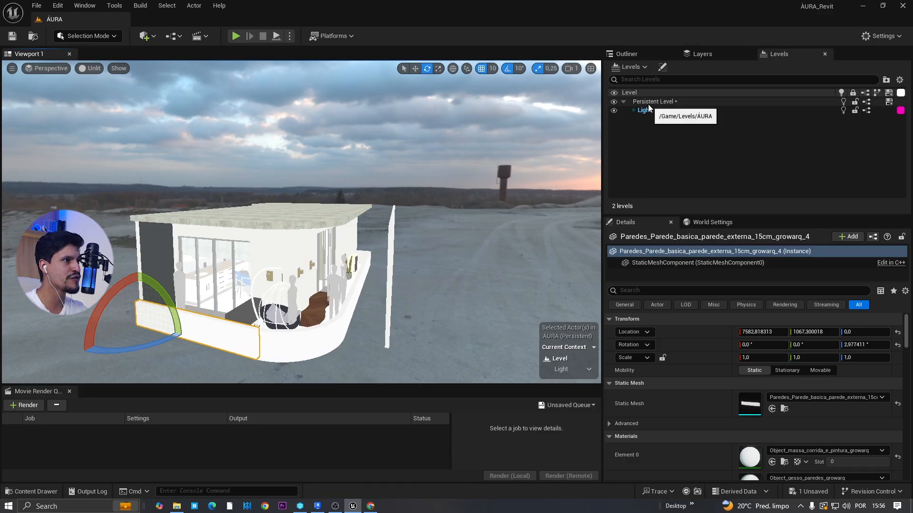
# Switch to Revit and draw three connected walls beside and in front of the clinic, about 2, 9.9 and 6.7 m long.
pyautogui.click(317, 506)
pyautogui.click(542, 290)
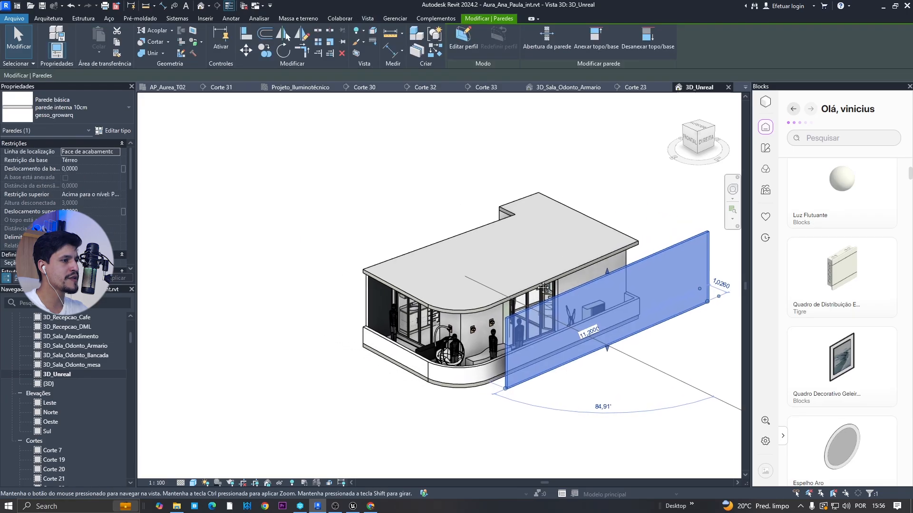
pyautogui.keyDown('shift'); pyautogui.moveTo(542, 287); pyautogui.dragTo(499, 329, button='middle'); pyautogui.keyUp('shift')
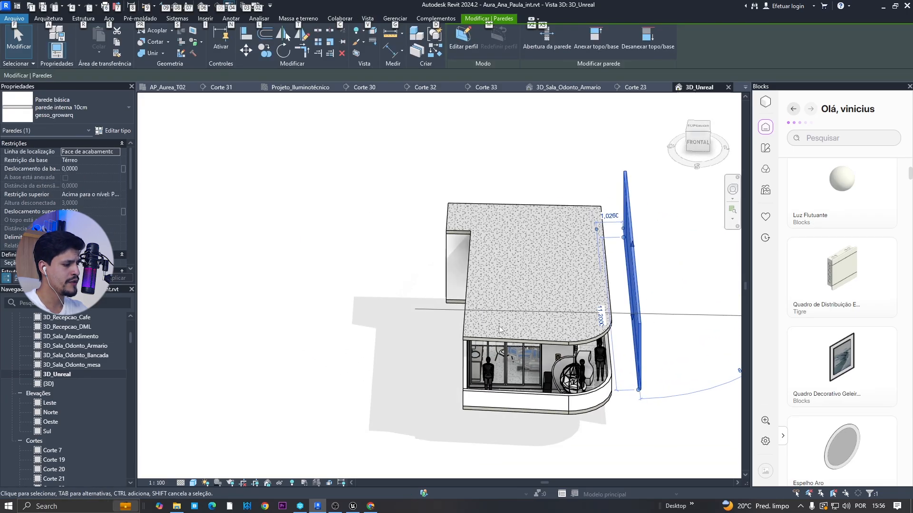
pyautogui.press('c')
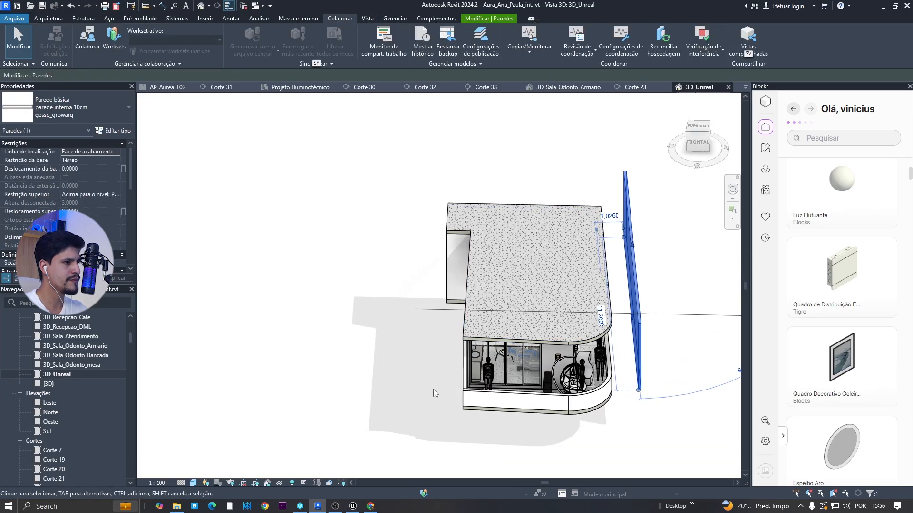
pyautogui.click(404, 315)
pyautogui.click(636, 304)
pyautogui.press('c')
pyautogui.press('w')
pyautogui.press('a')
pyautogui.click(372, 310)
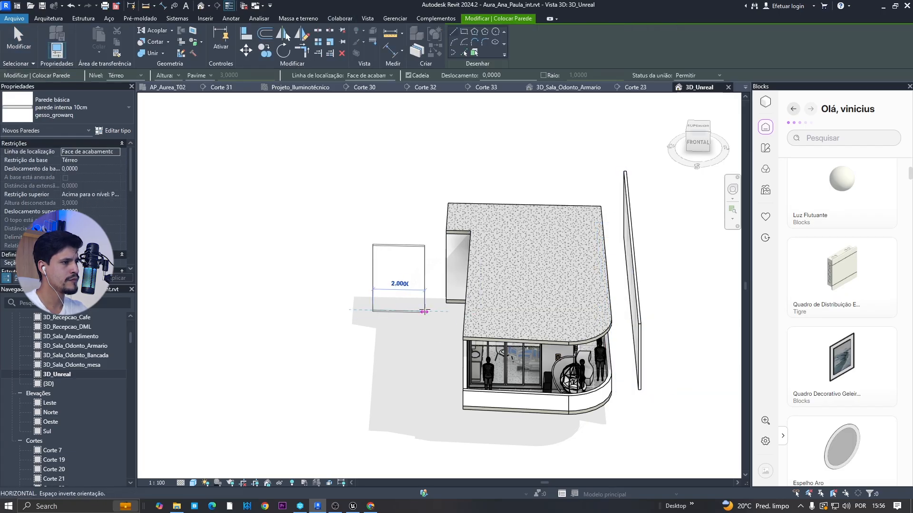
pyautogui.click(421, 319)
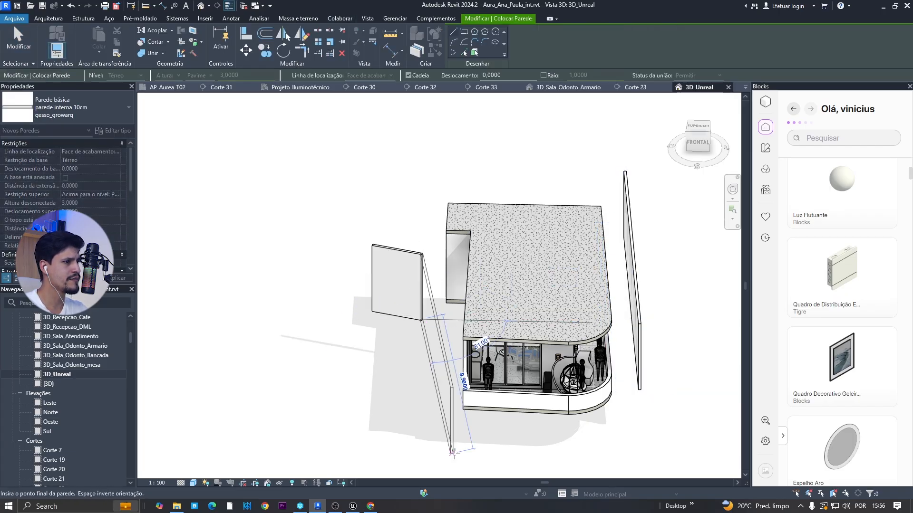
pyautogui.click(452, 454)
pyautogui.click(627, 456)
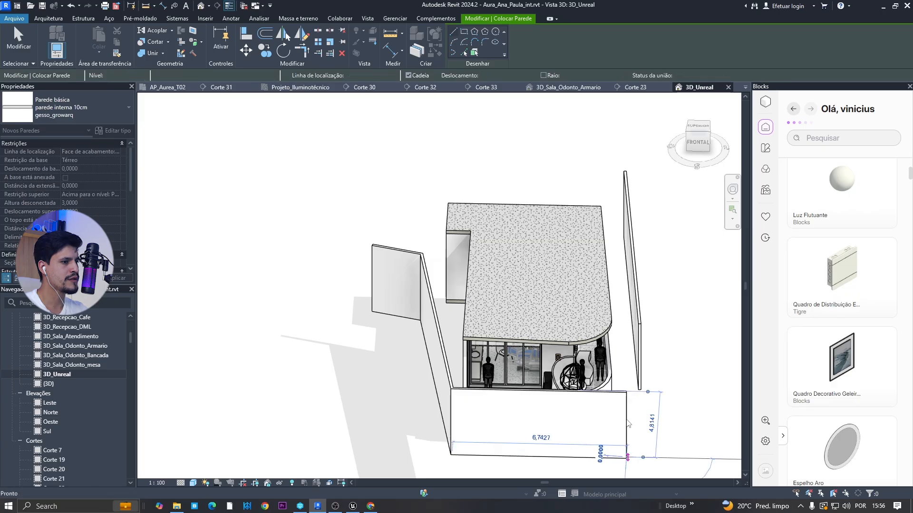
pyautogui.press('Escape')
pyautogui.press('Escape')
pyautogui.scroll(-2, 626, 449)
pyautogui.keyDown('shift'); pyautogui.moveTo(622, 440); pyautogui.dragTo(551, 396, button='middle'); pyautogui.keyUp('shift')
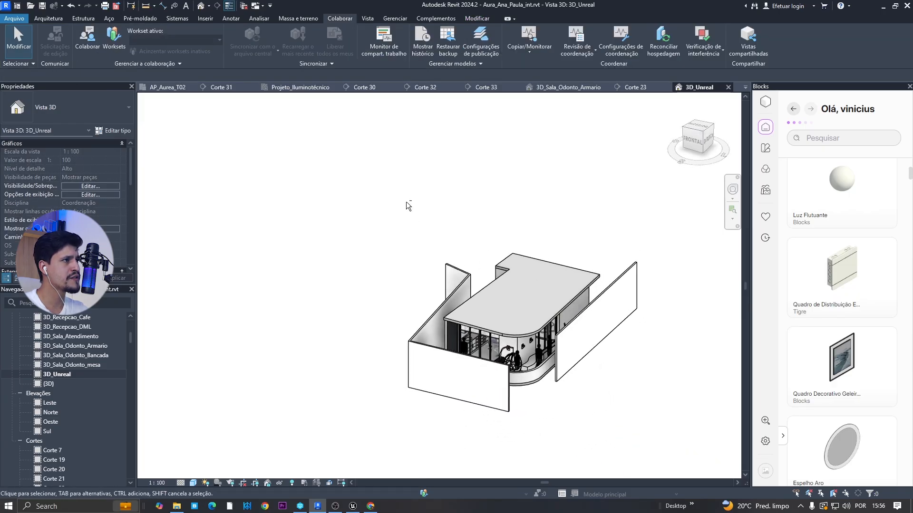
pyautogui.click(367, 19)
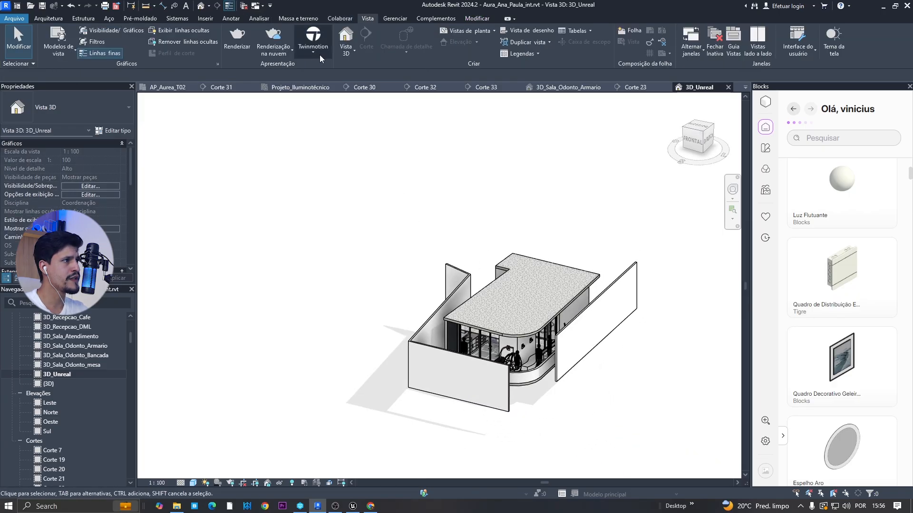
pyautogui.click(313, 40)
pyautogui.click(280, 188)
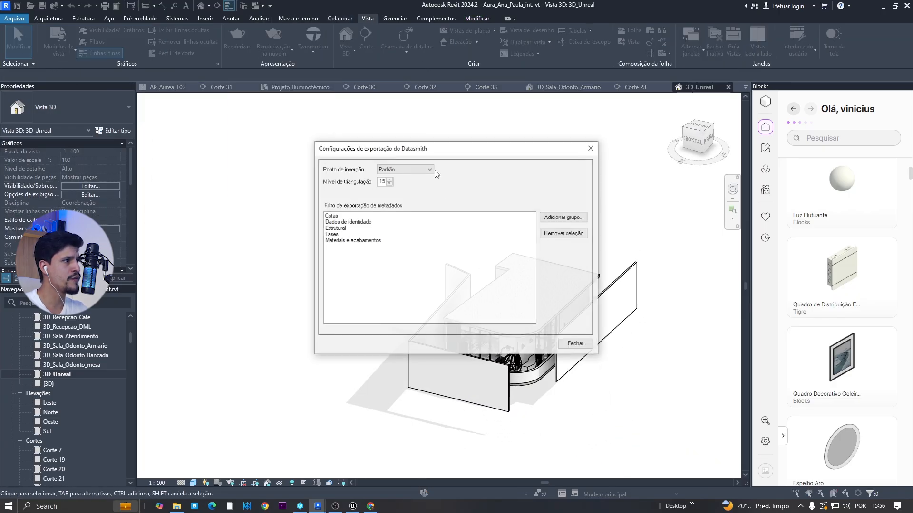
pyautogui.click(589, 147)
# Export the 3D_Unreal view with the added walls to Datasmith, overwriting the existing udatasmith file in the Teste folder.
pyautogui.click(313, 40)
pyautogui.click(280, 150)
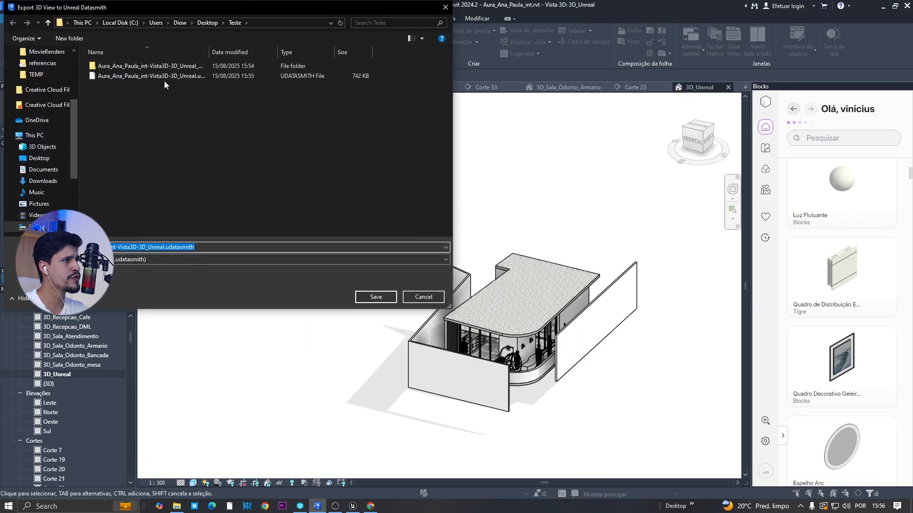
pyautogui.click(360, 296)
pyautogui.click(496, 253)
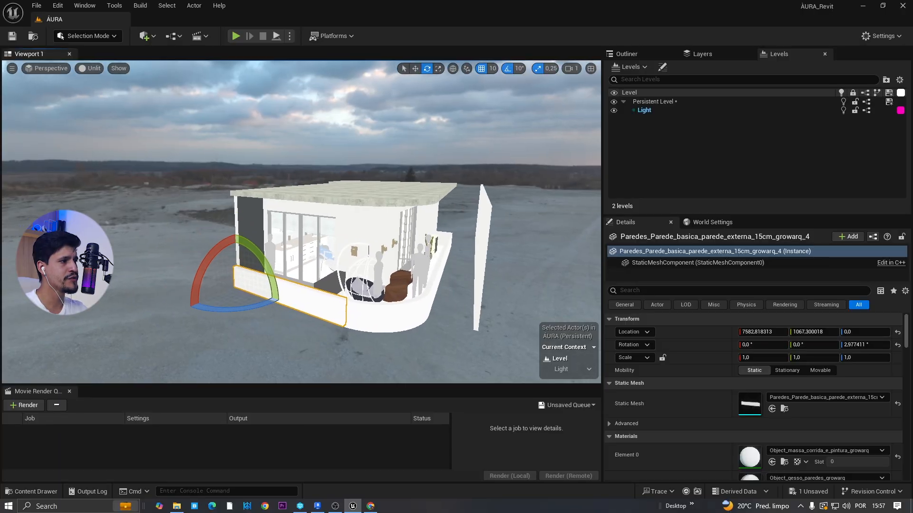
# In Unreal Engine, select the roof slab, the sky backdrop and a facade wall to check which level each actor belongs to.
pyautogui.hotkey('ctrl', 'space')
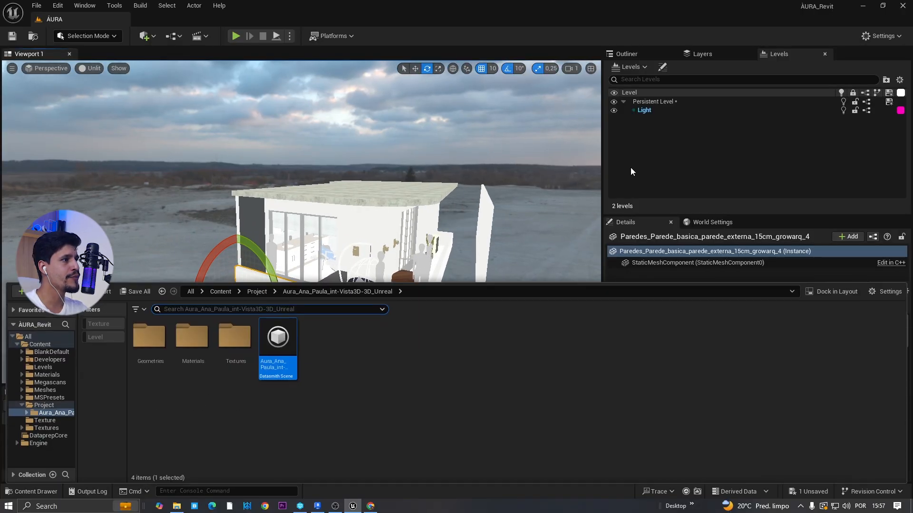
pyautogui.click(643, 119)
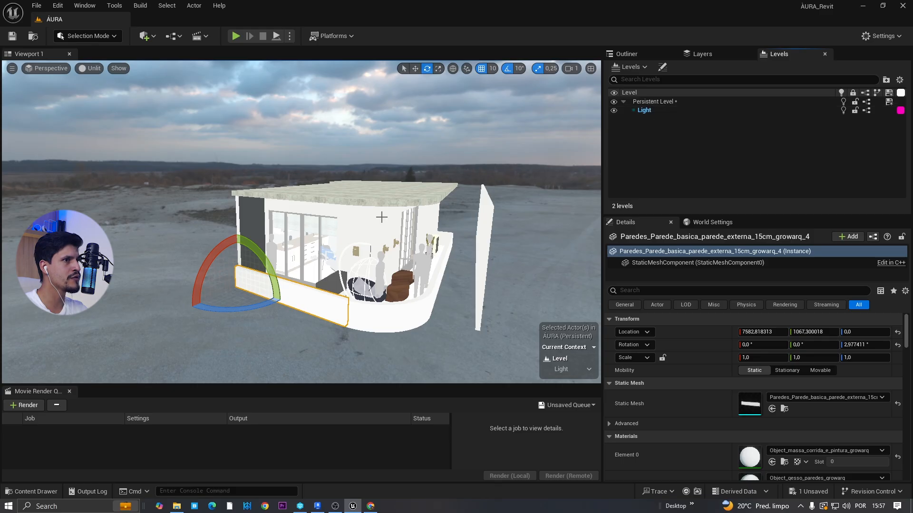
pyautogui.click(373, 202)
pyautogui.press('w')
pyautogui.moveTo(374, 213); pyautogui.dragTo(330, 231, button='right')
pyautogui.scroll(-2, 373, 214)
pyautogui.press('d')
pyautogui.click(331, 206)
pyautogui.click(324, 176)
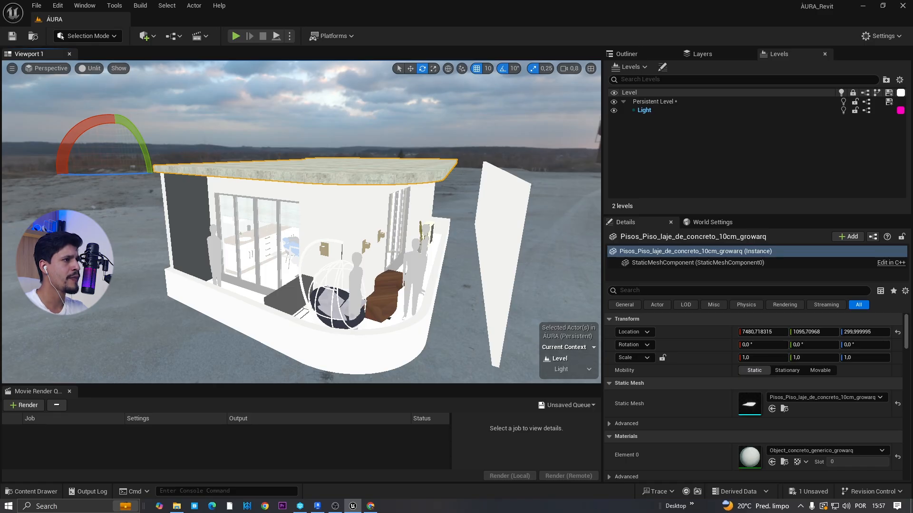
pyautogui.click(366, 114)
pyautogui.moveTo(313, 109); pyautogui.dragTo(275, 124, button='right')
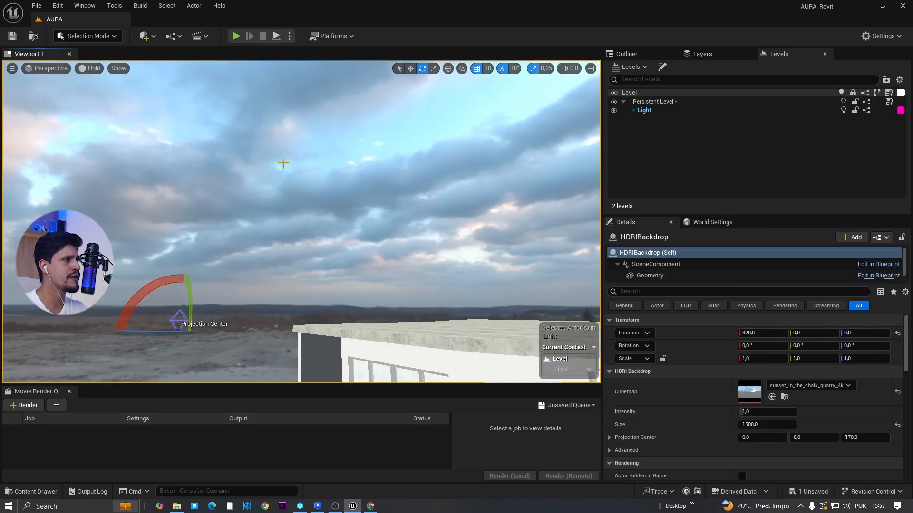
pyautogui.moveTo(364, 208); pyautogui.dragTo(571, 347, button='right')
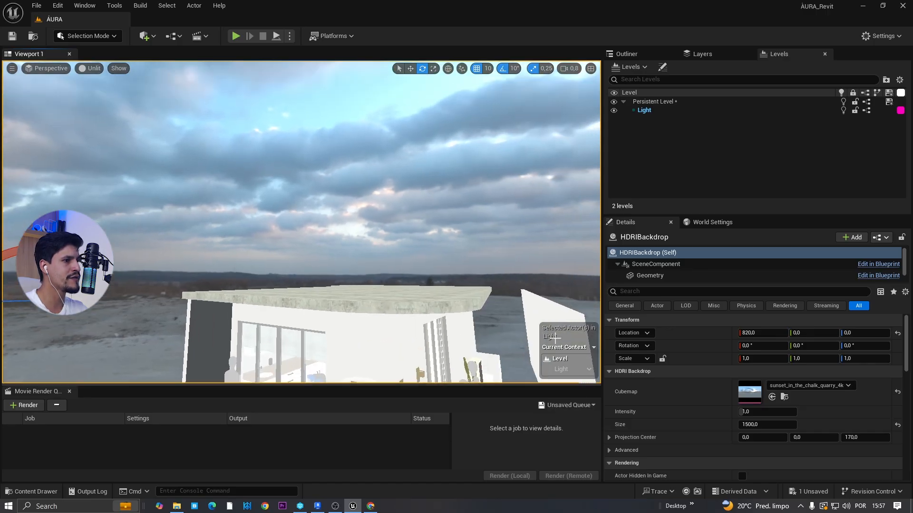
pyautogui.click(380, 301)
pyautogui.click(357, 342)
pyautogui.moveTo(486, 314); pyautogui.dragTo(514, 342, button='right')
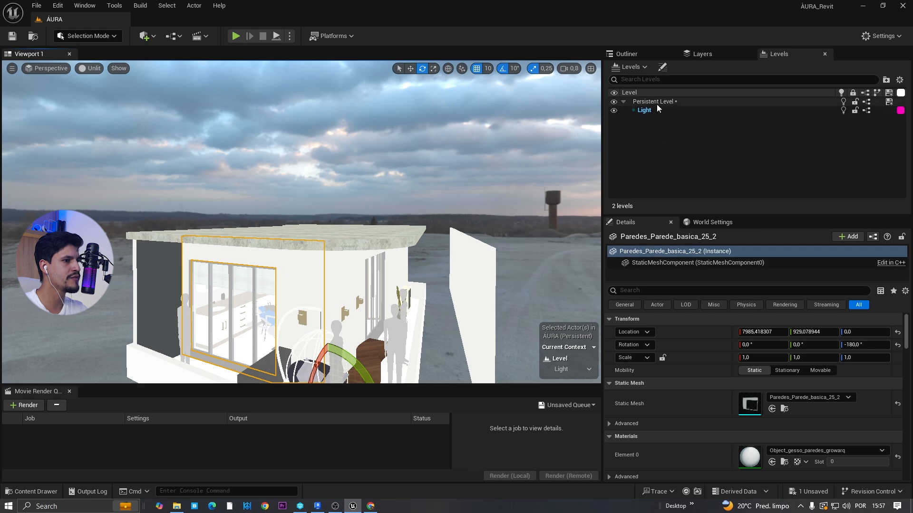
# Try to reimport the Datasmith scene asset while Light is the current level, and inspect the clinic from several sides.
pyautogui.moveTo(465, 206); pyautogui.dragTo(494, 210, button='right')
pyautogui.scroll(1, 480, 214)
pyautogui.moveTo(421, 216); pyautogui.dragTo(421, 219, button='right')
pyautogui.hotkey('ctrl', 'space')
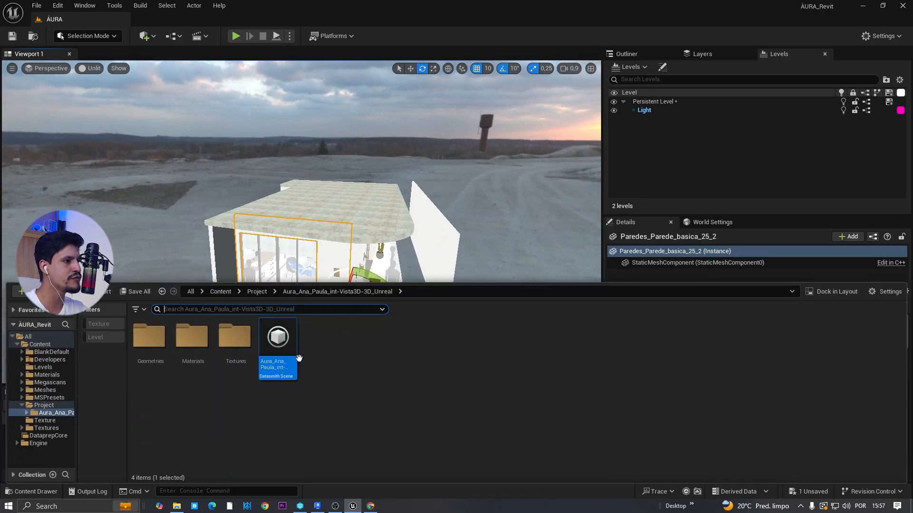
pyautogui.rightClick(299, 357)
pyautogui.click(309, 54)
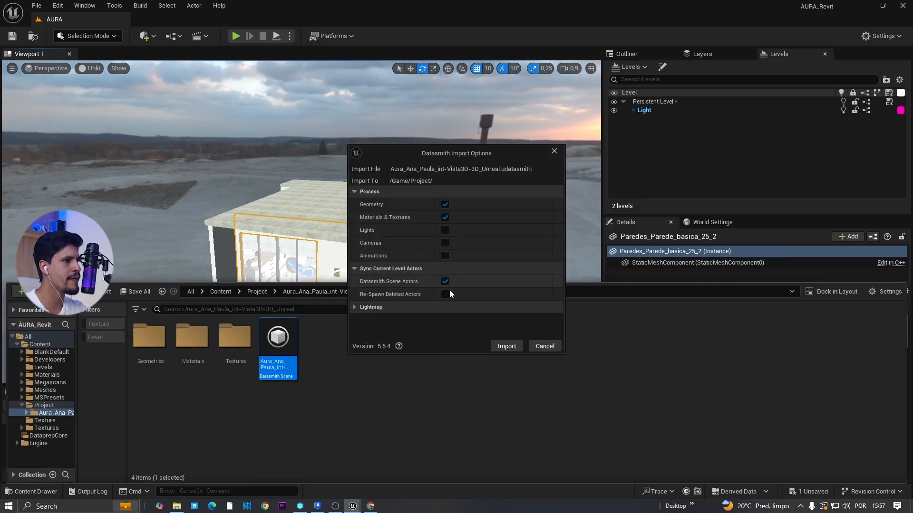
pyautogui.click(506, 346)
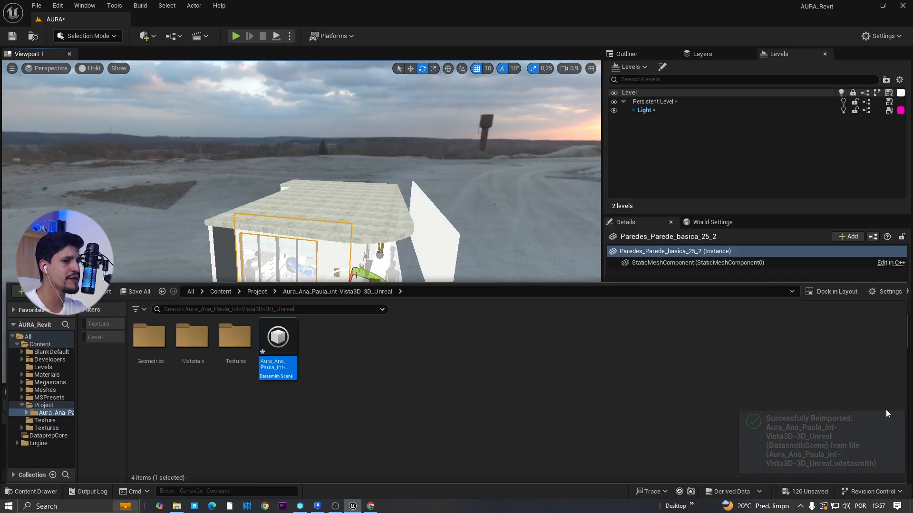
pyautogui.press('a')
pyautogui.moveTo(462, 257); pyautogui.dragTo(537, 264, button='right')
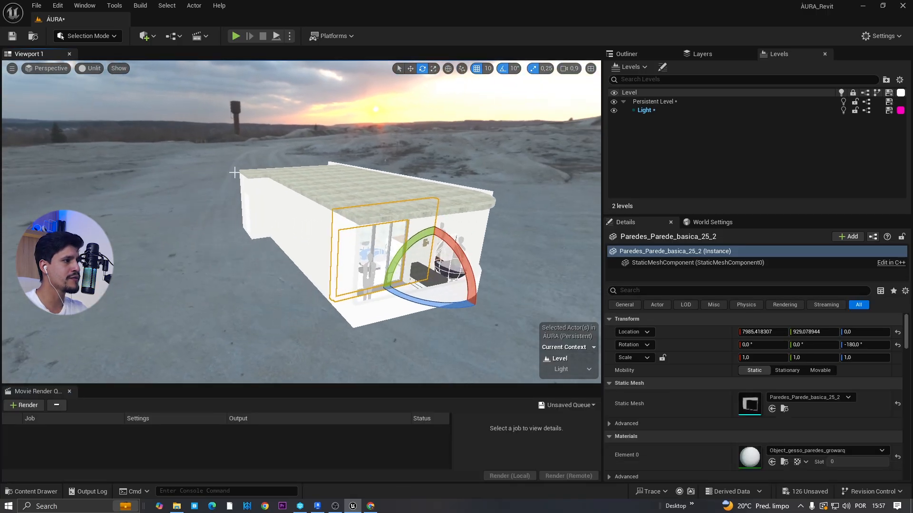
pyautogui.moveTo(211, 292); pyautogui.dragTo(200, 299, button='right')
pyautogui.press('d')
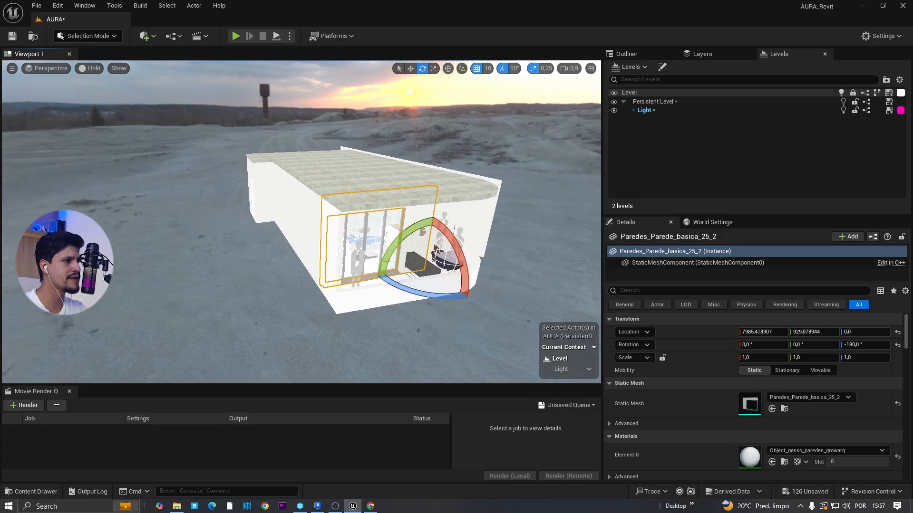
# Make Persistent Level the current level and reimport the 3D_Unreal Datasmith scene asset with its existing import options.
pyautogui.doubleClick(652, 101)
pyautogui.hotkey('ctrl', 'space')
pyautogui.rightClick(281, 357)
pyautogui.click(333, 73)
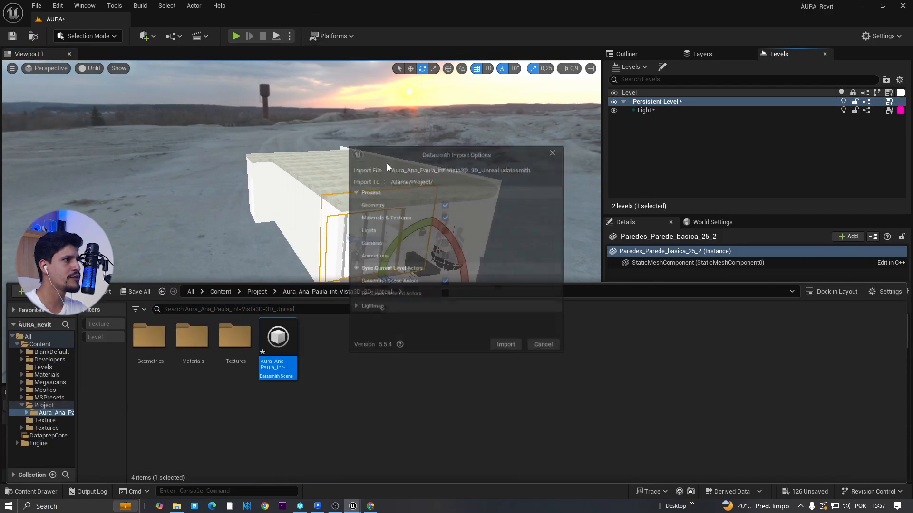
pyautogui.click(506, 347)
# Examine the reimported clinic model and its surrounding walls from several angles in the viewport.
pyautogui.press('d')
pyautogui.moveTo(367, 229); pyautogui.dragTo(278, 229, button='right')
pyautogui.scroll(3, 358, 227)
pyautogui.press('s')
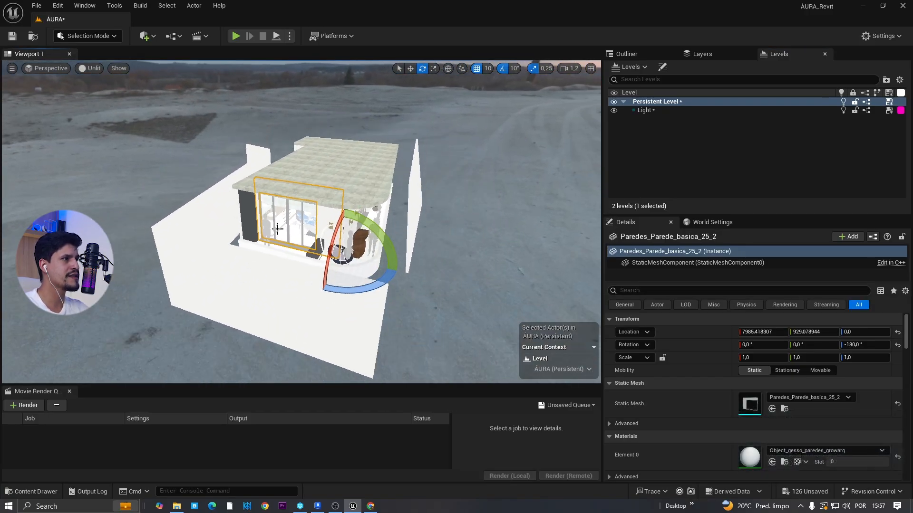
pyautogui.press('a')
pyautogui.press('w')
pyautogui.moveTo(432, 237); pyautogui.dragTo(358, 251, button='right')
pyautogui.press('d')
pyautogui.scroll(1, 399, 242)
pyautogui.press('s')
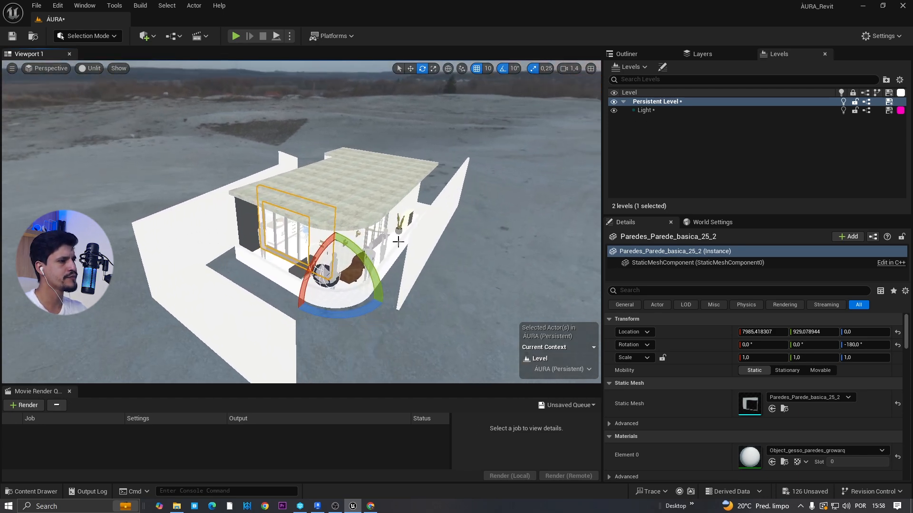